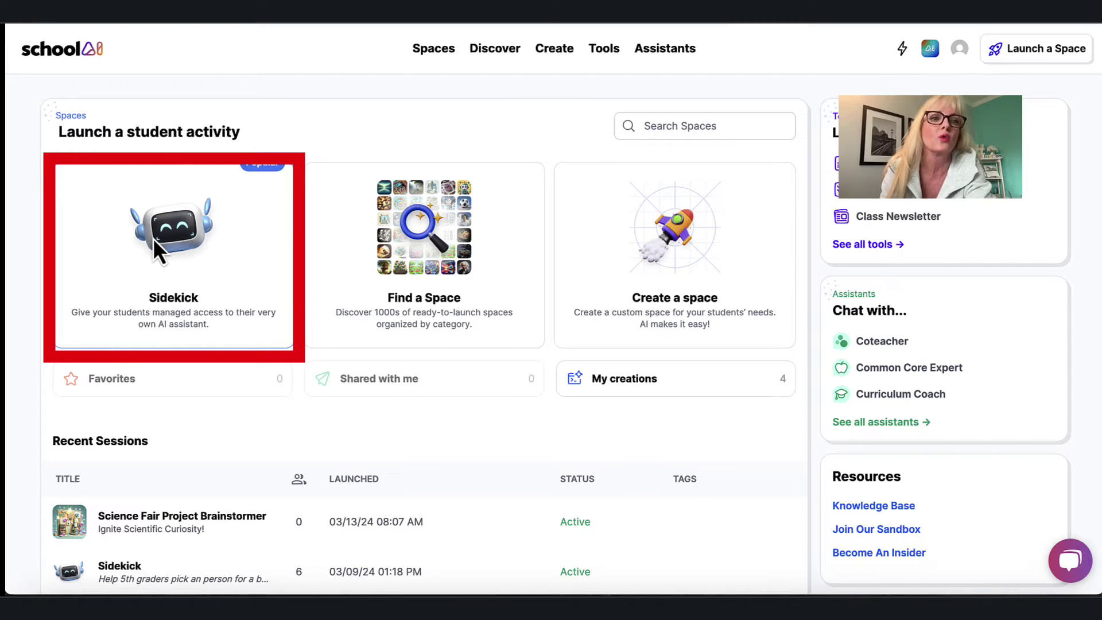
- Pick the Sidekick card under Launch a student activity on the home dashboard
click(206, 254)
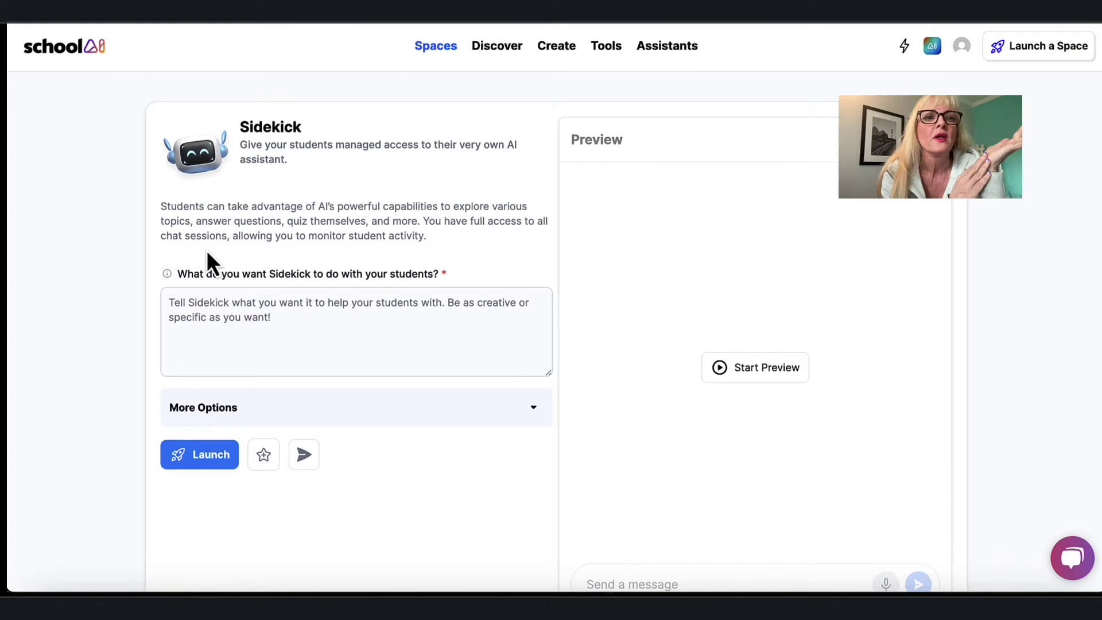
- Enter the Sidekick prompt 'Help 7th grade students pick a science fair topic'
click(196, 309)
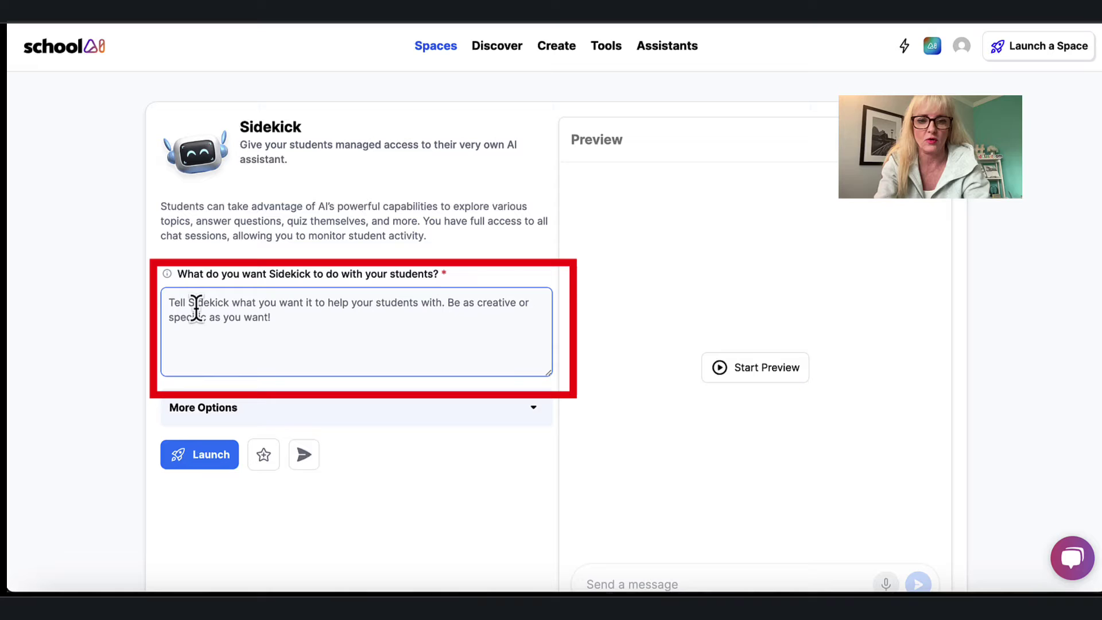
text(Help)
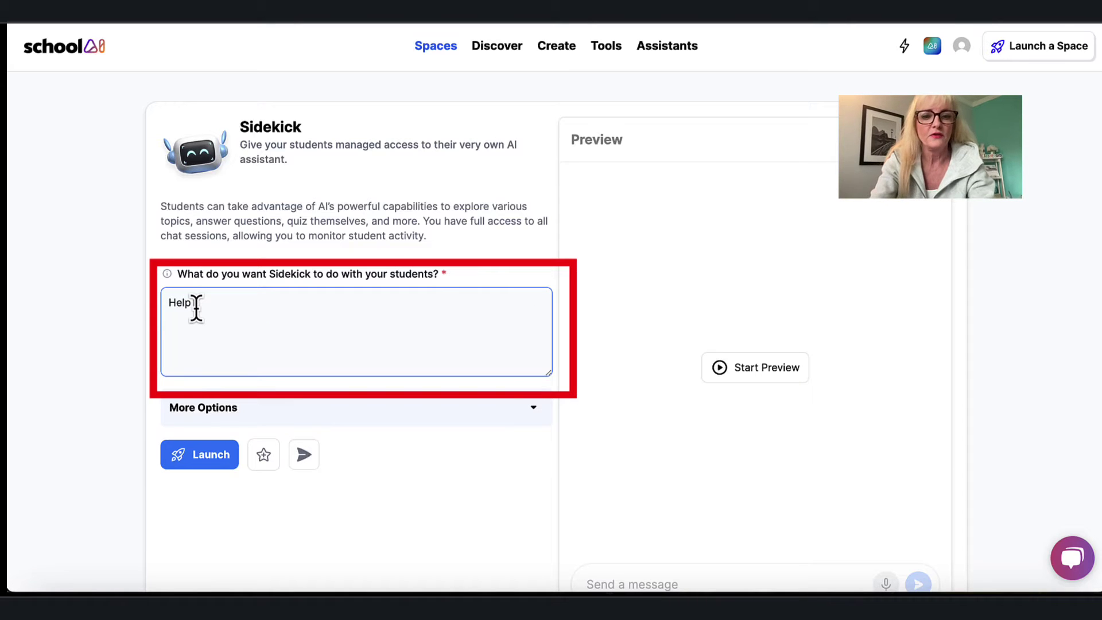
text( 7th grade )
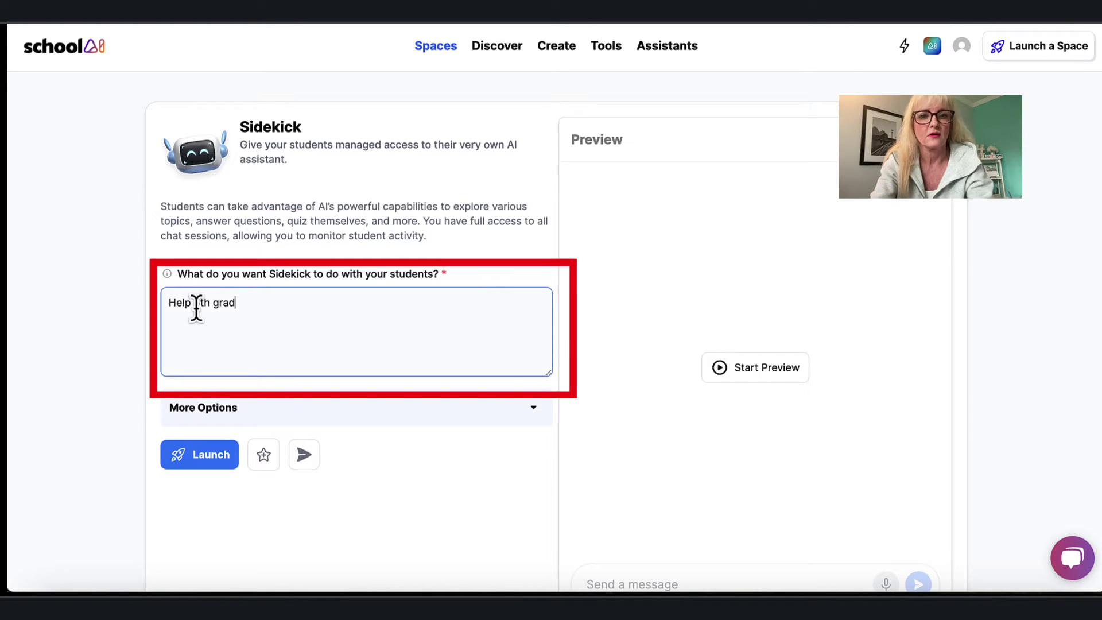
text(students)
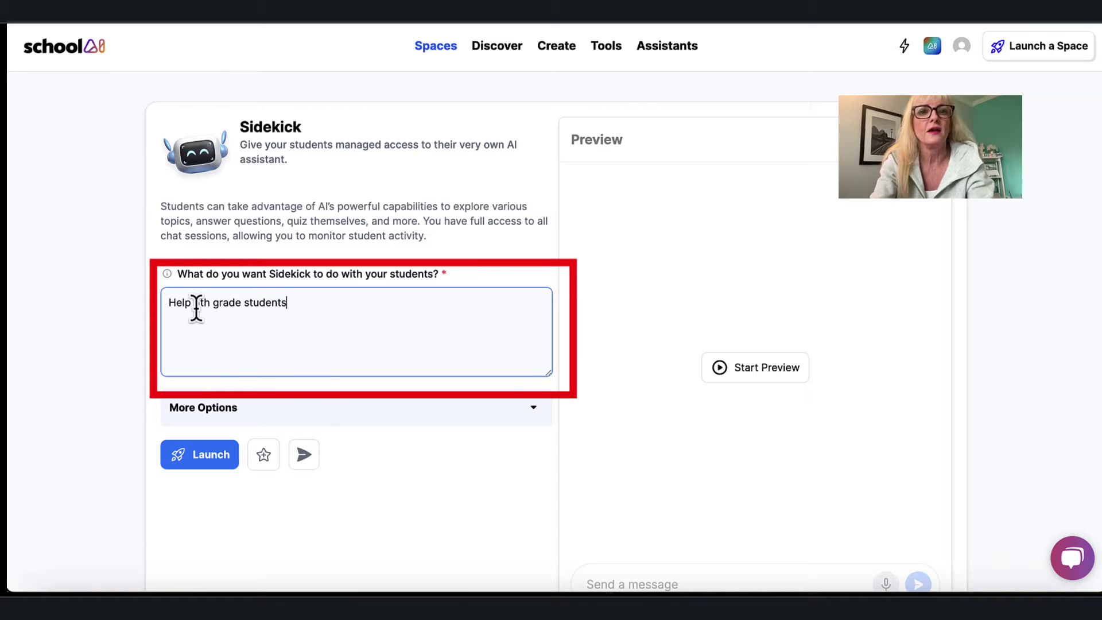
text( pick a scien)
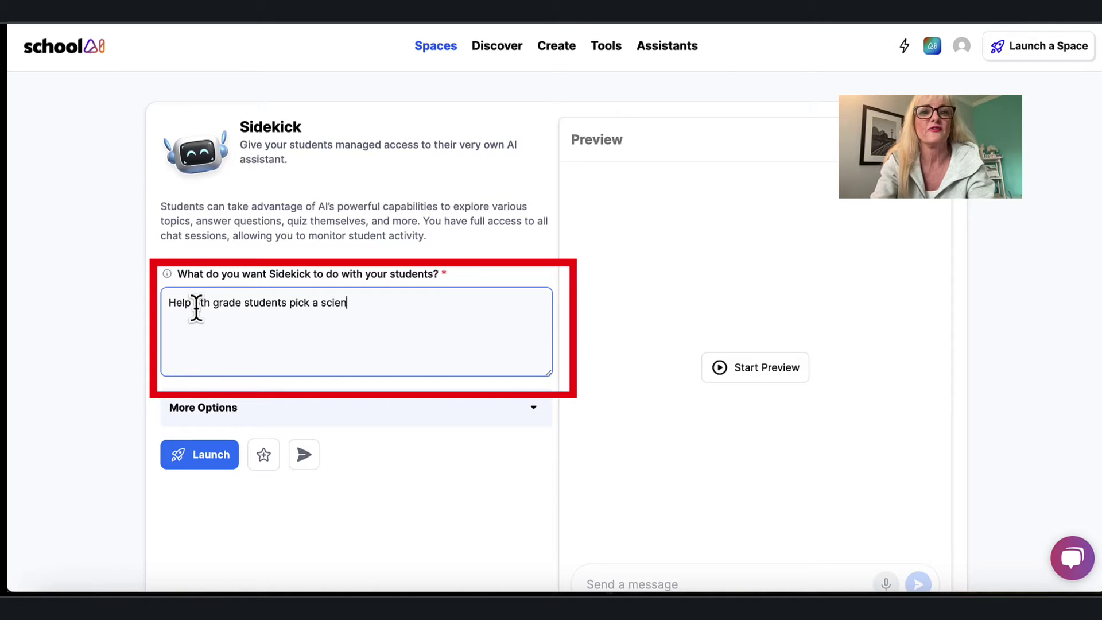
text(ce fair t)
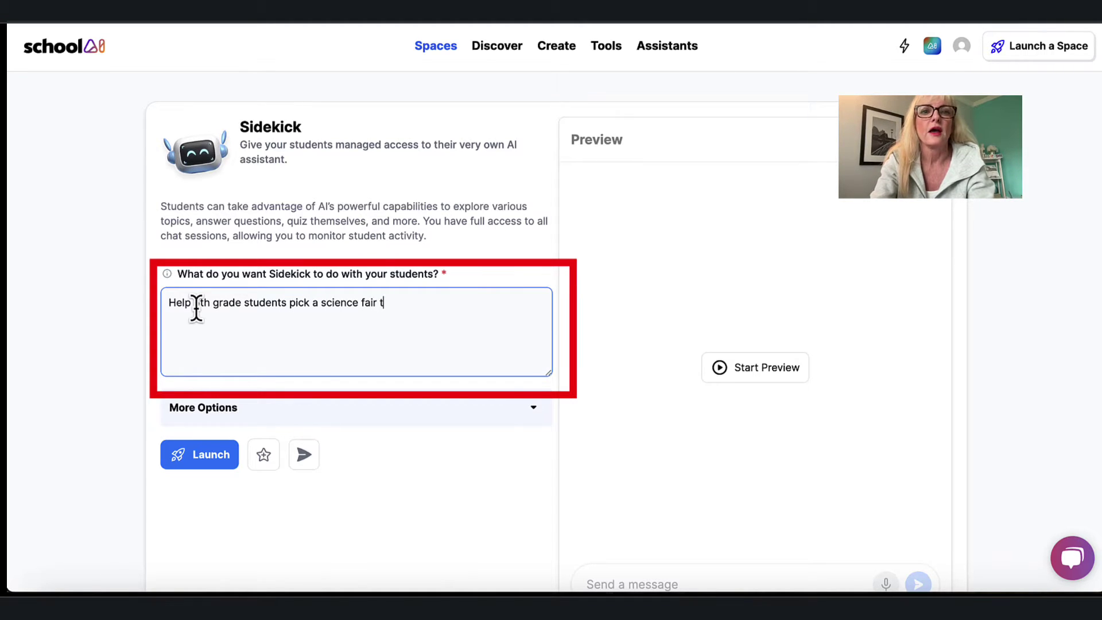
text(opic)
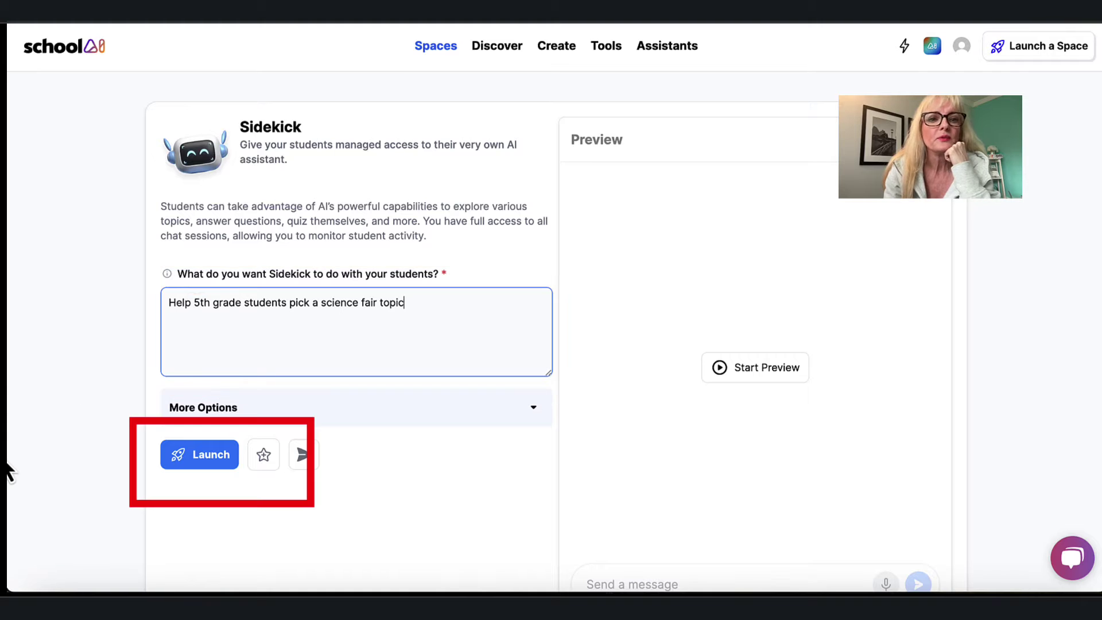
- Launch the Sidekick space and close its Space Code join-code window
click(224, 455)
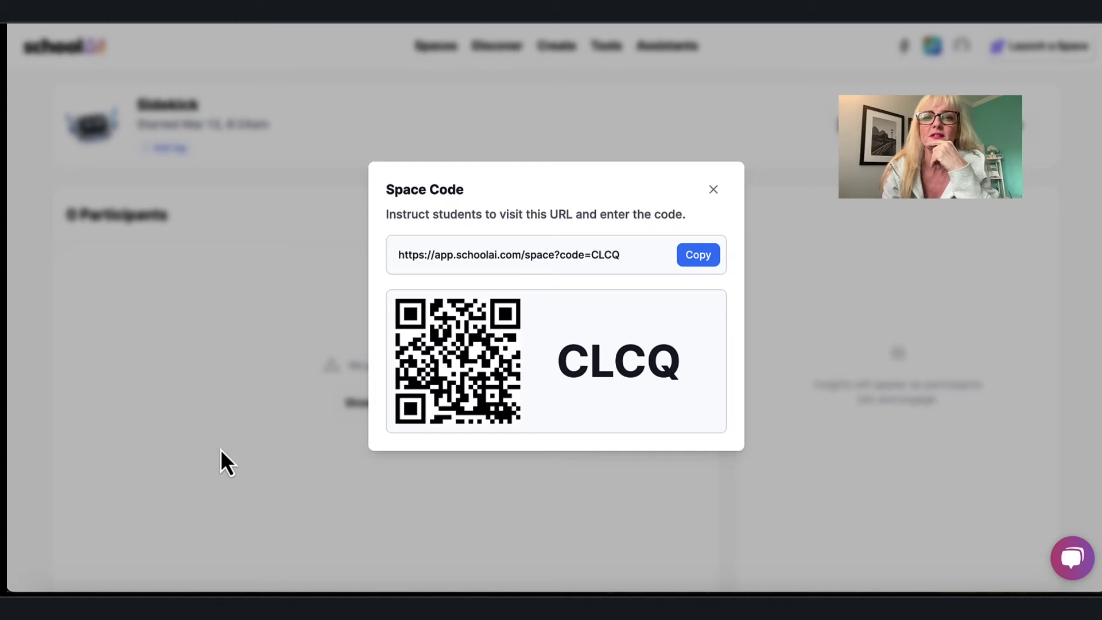
click(713, 190)
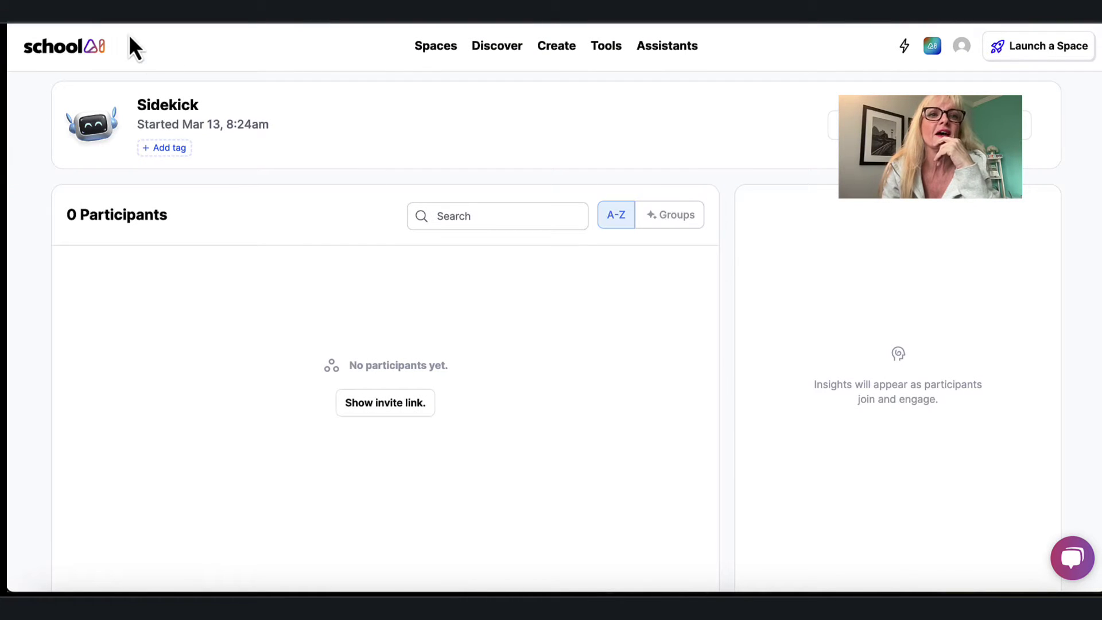
- From Find a Space, show all teacher-created spaces and open Science Fair Project Brainstormer
click(87, 49)
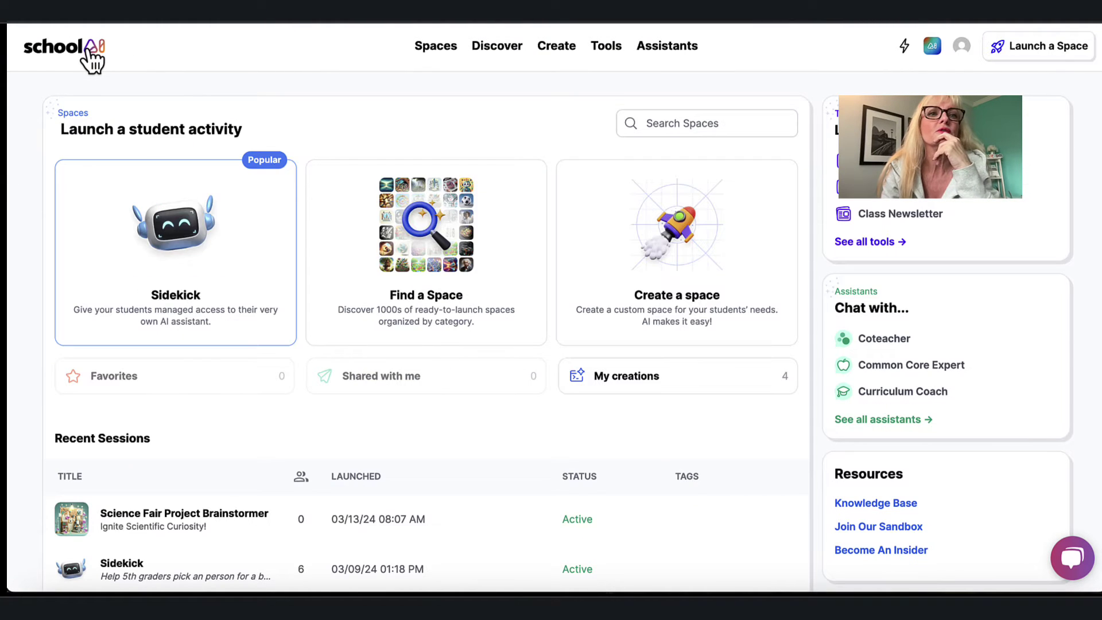
click(429, 276)
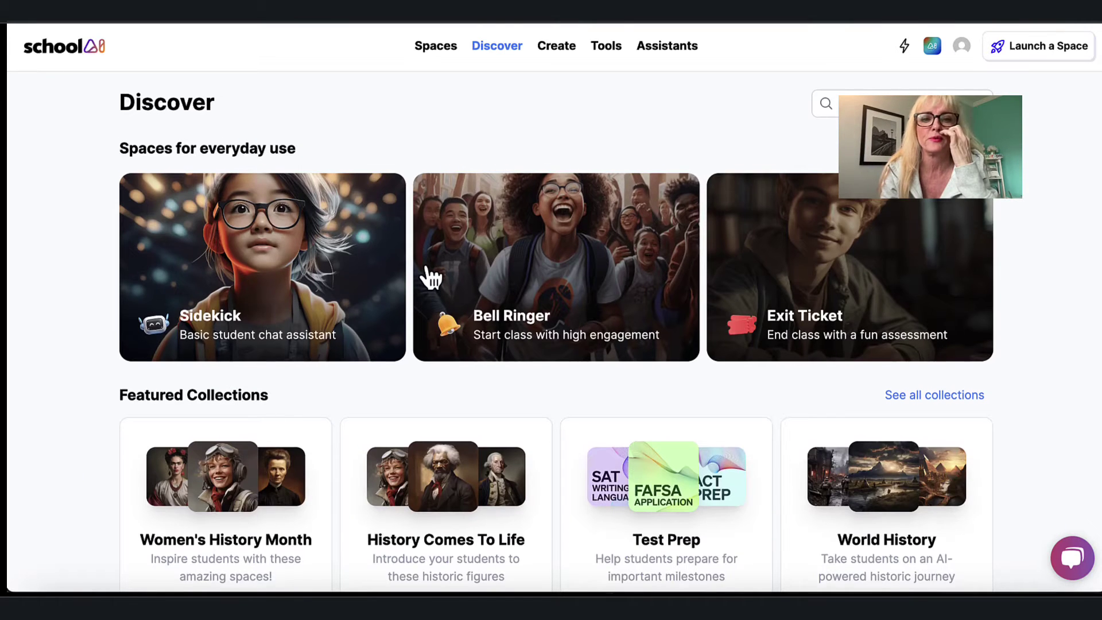
scroll(431, 277, down, 5)
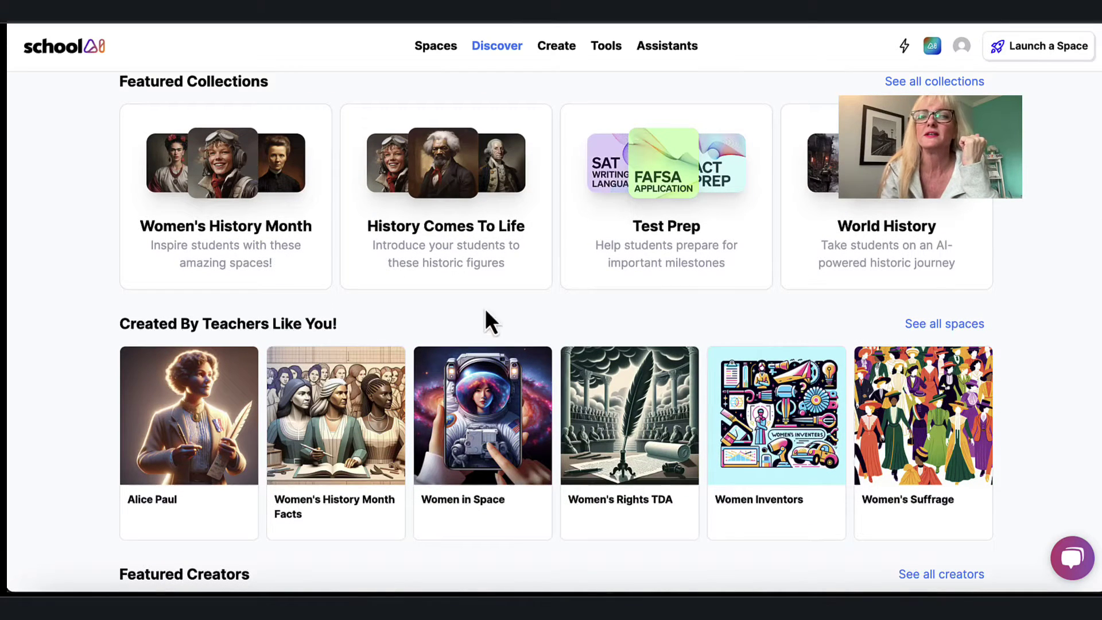
click(964, 328)
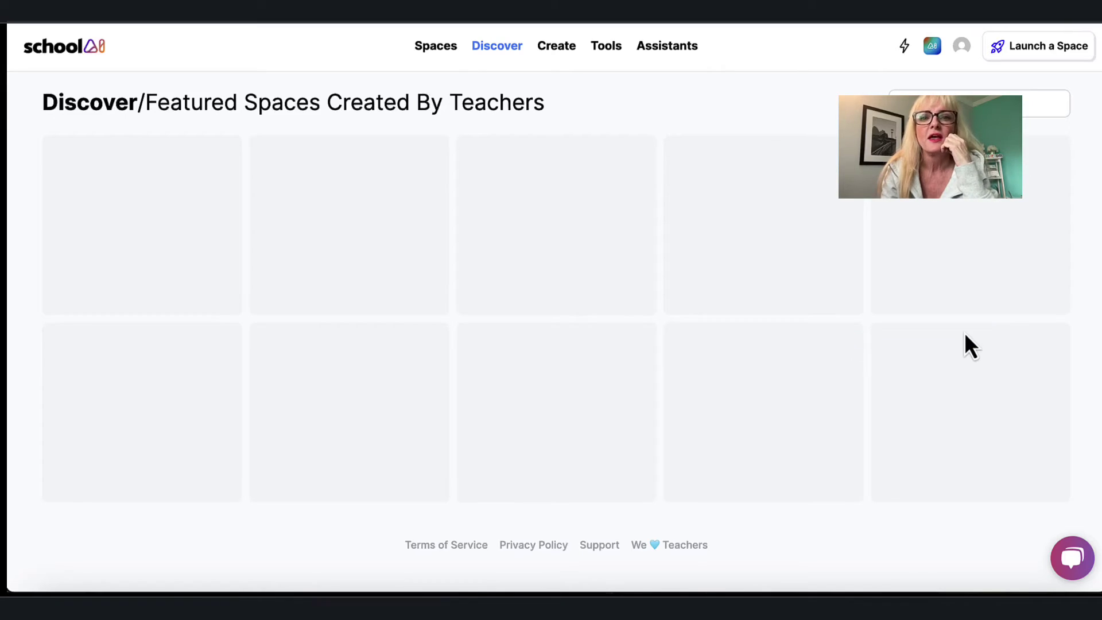
scroll(968, 340, down, 10)
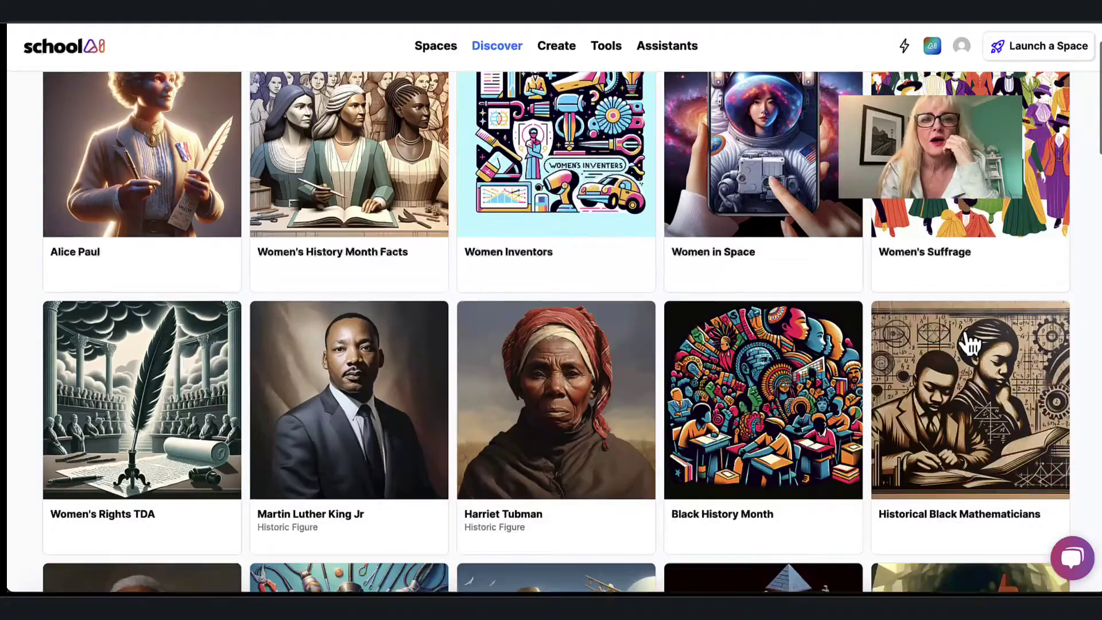
scroll(970, 343, down, 5)
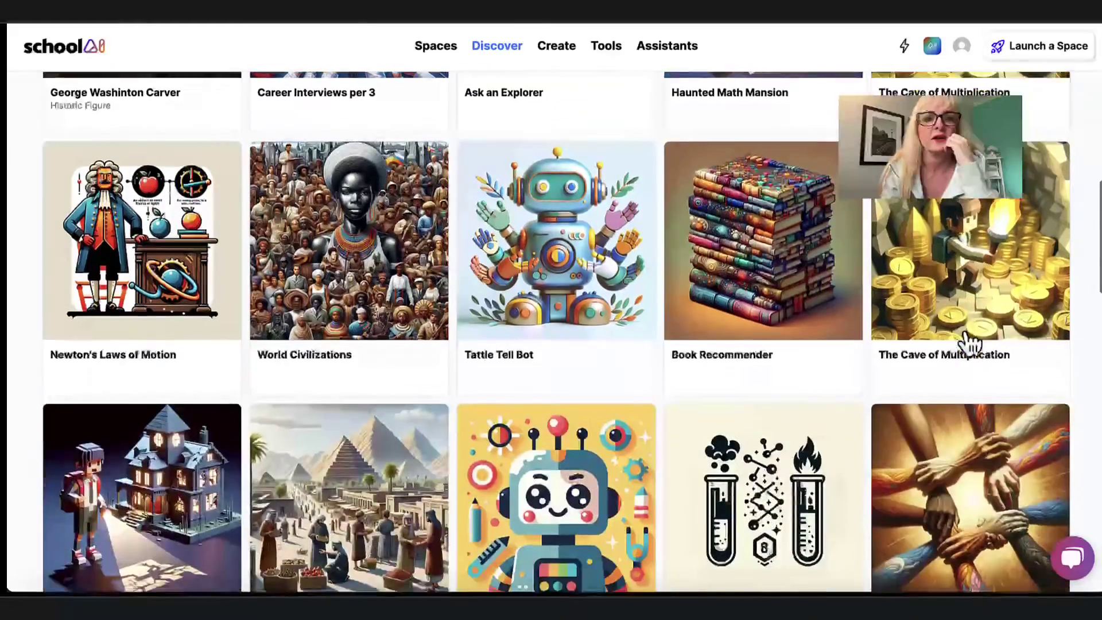
scroll(970, 343, down, 7)
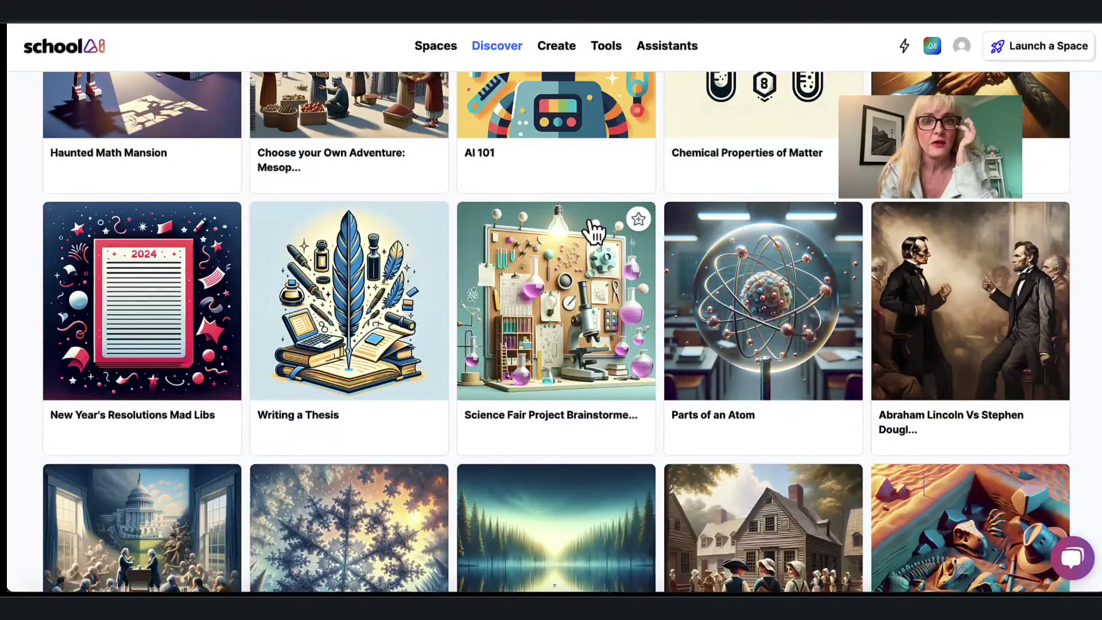
click(588, 256)
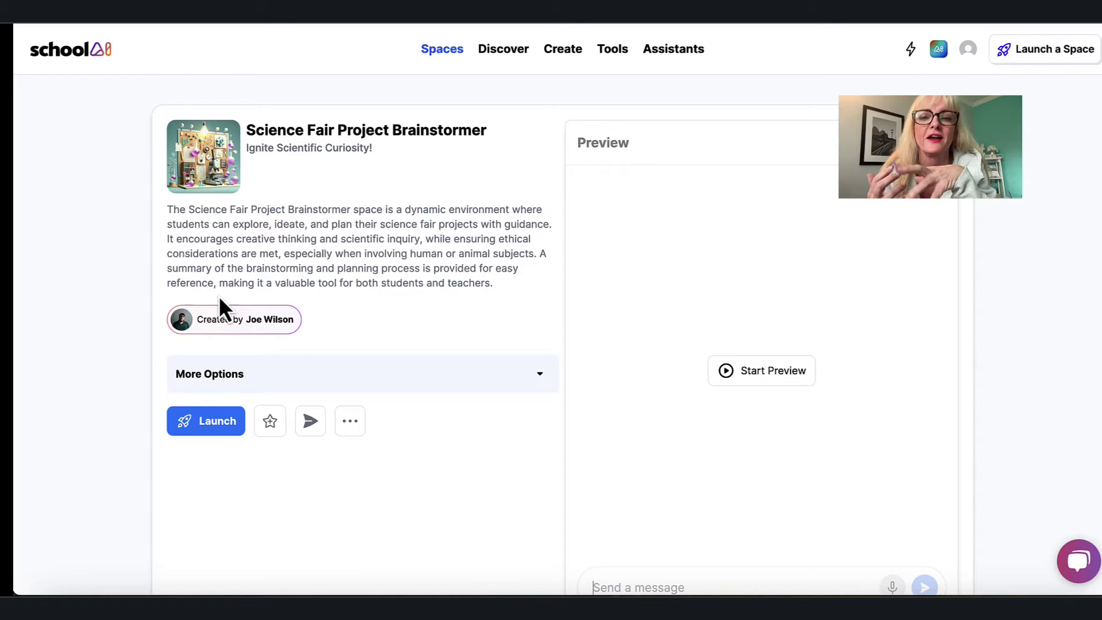
- Launch the Science Fair Project Brainstormer space and close its Space Code join-code window
click(213, 422)
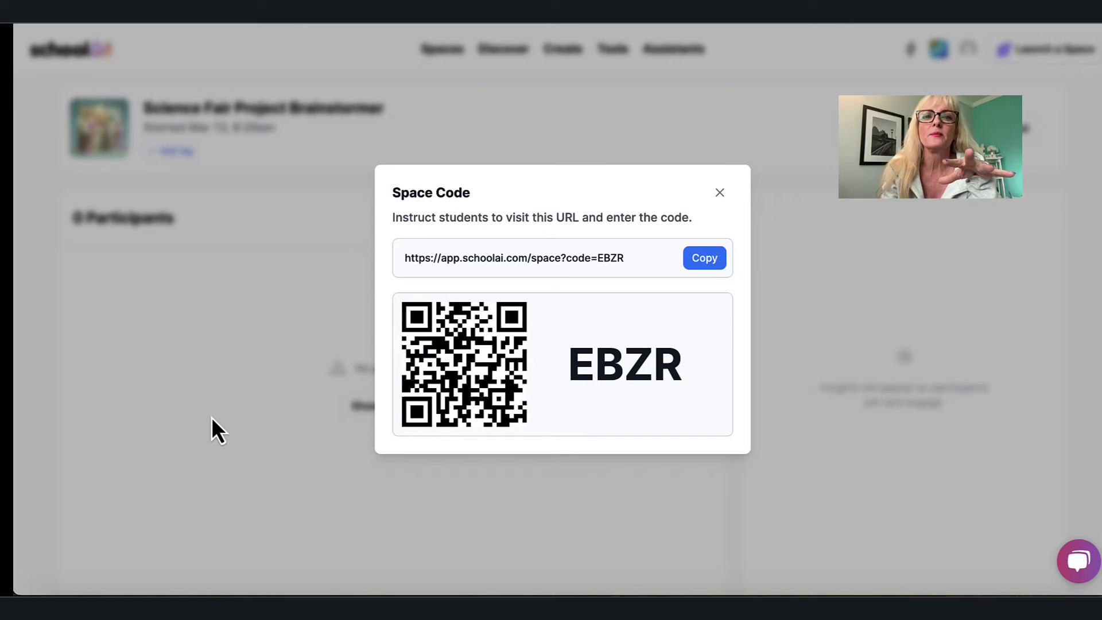
click(720, 193)
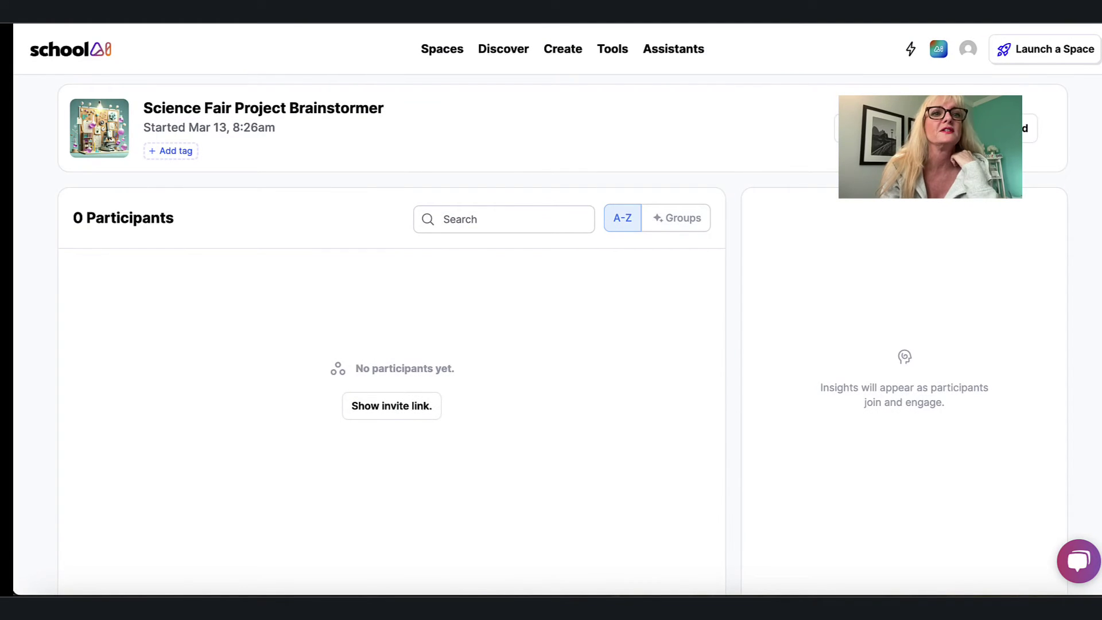
- Open all sessions, go to page 2, and open the 174-participant Science Fair Project Brainstormer session
click(49, 51)
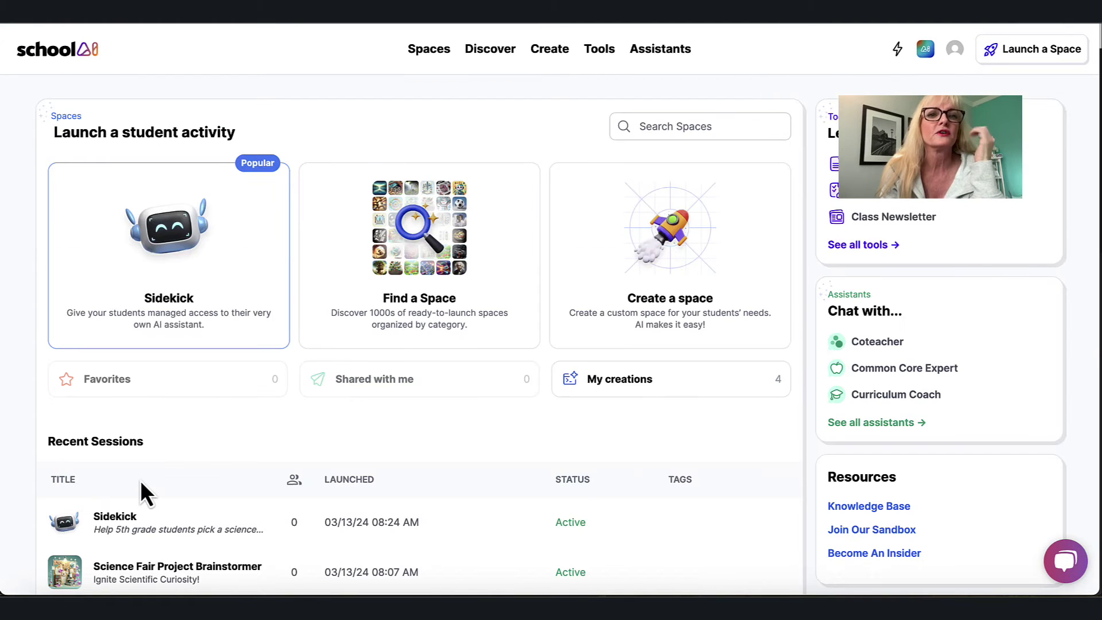
scroll(140, 480, down, 5)
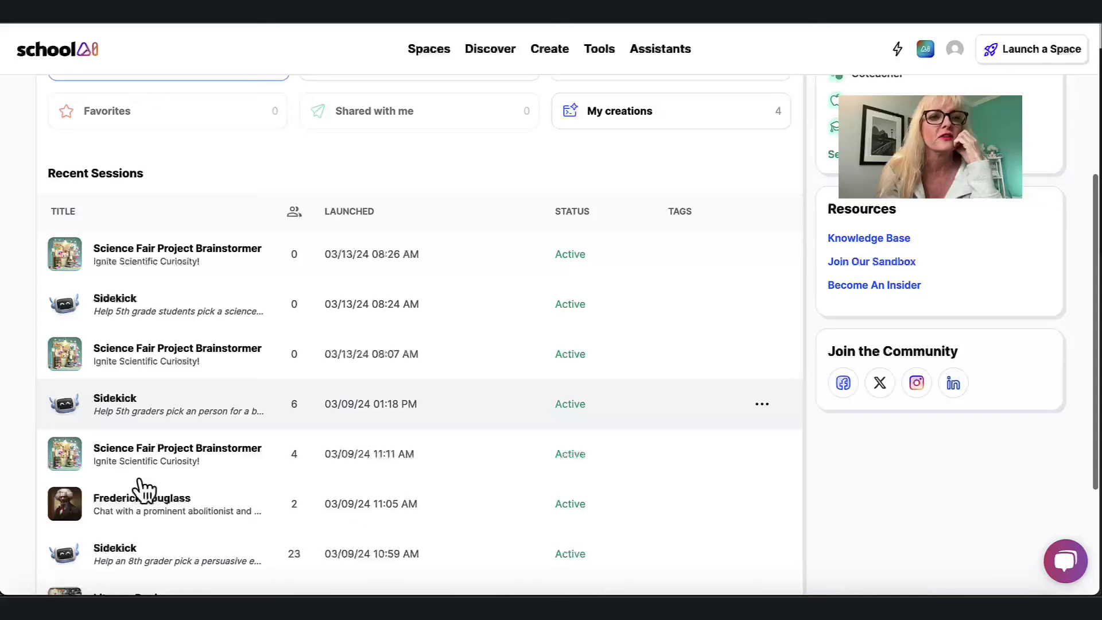
scroll(143, 489, down, 2)
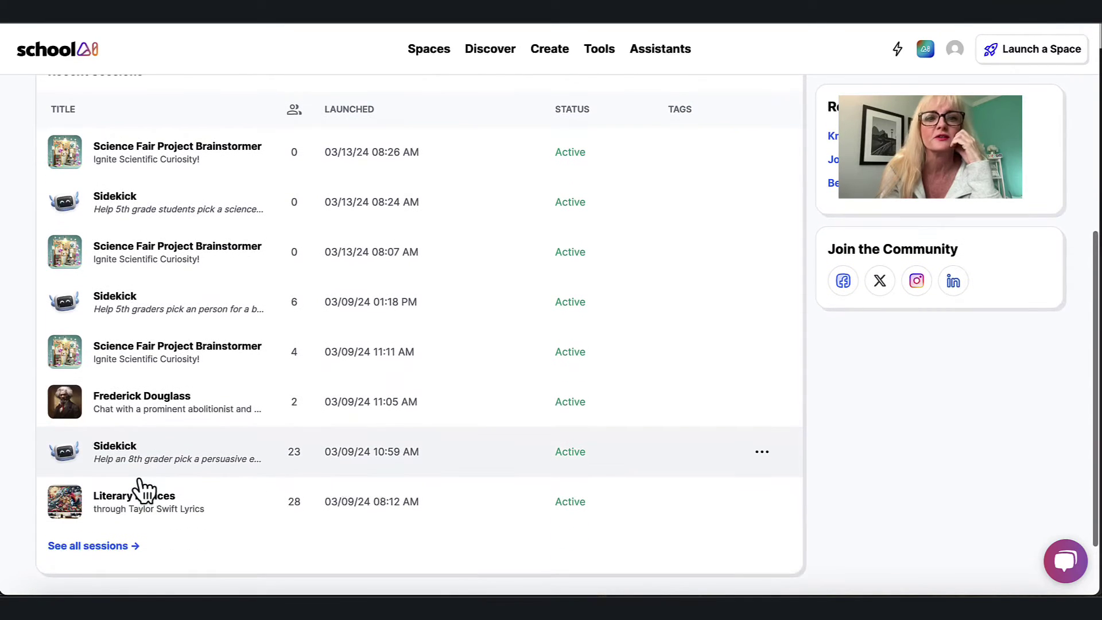
scroll(143, 489, down, 1)
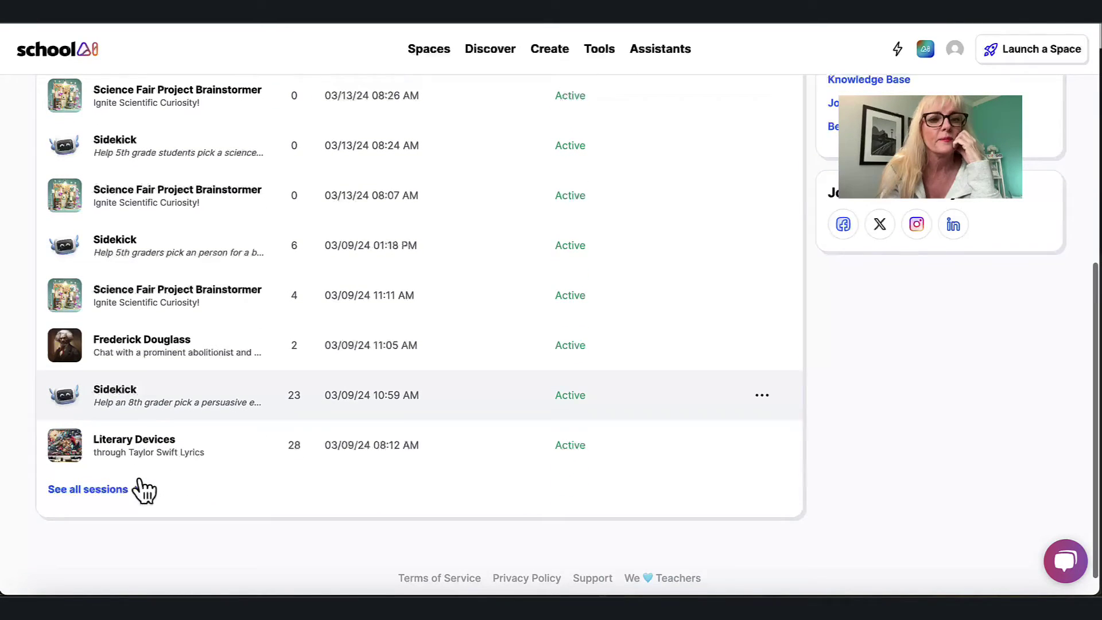
click(114, 489)
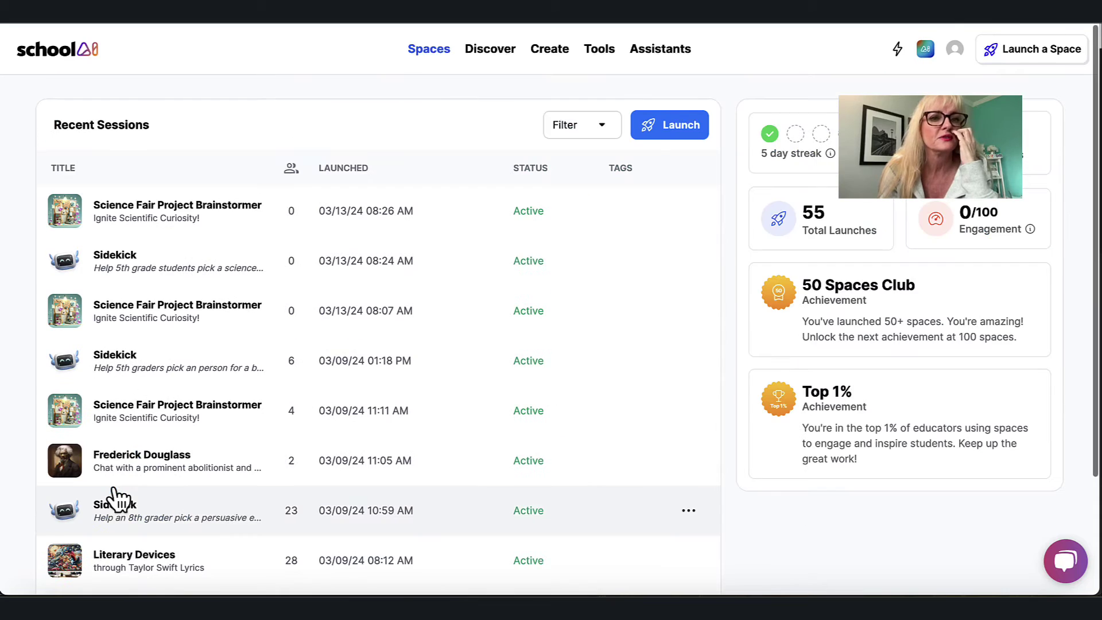
scroll(224, 500, down, 1)
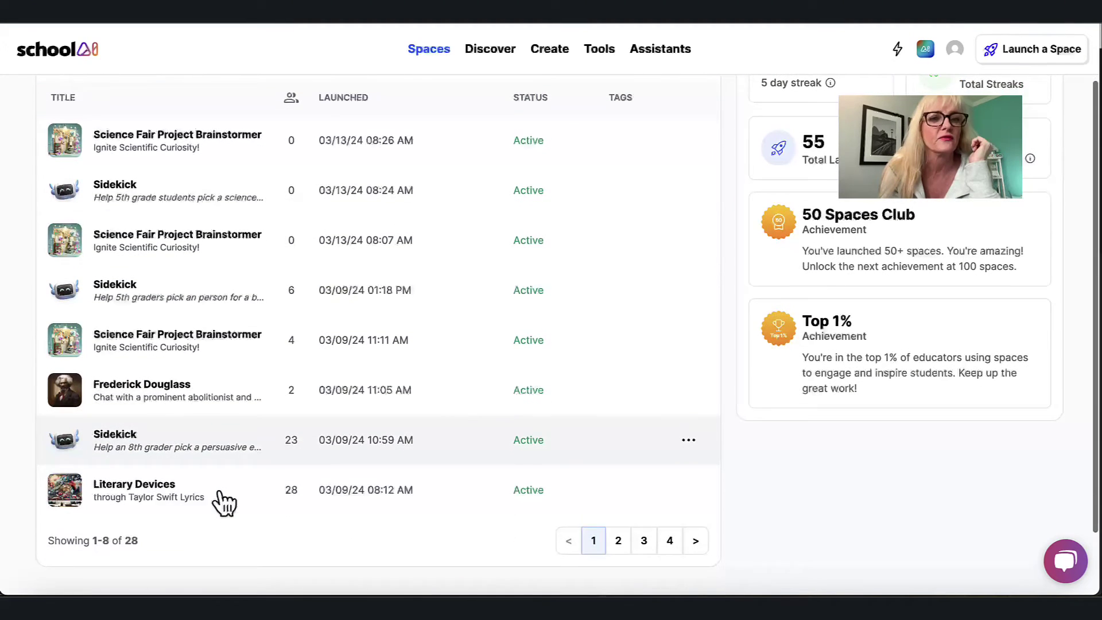
click(618, 540)
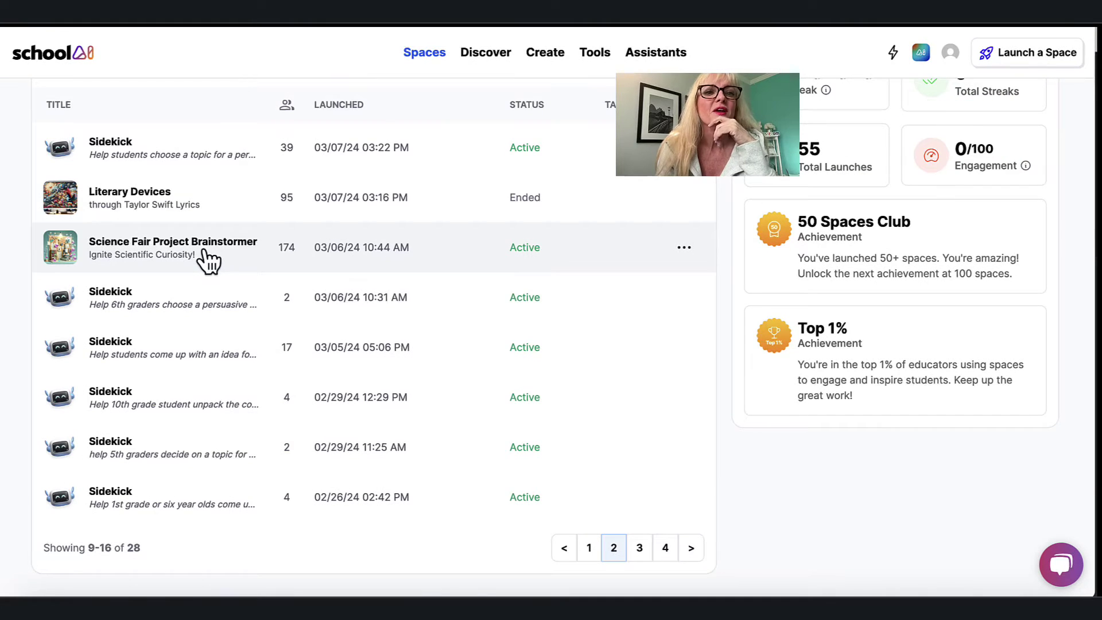
click(204, 253)
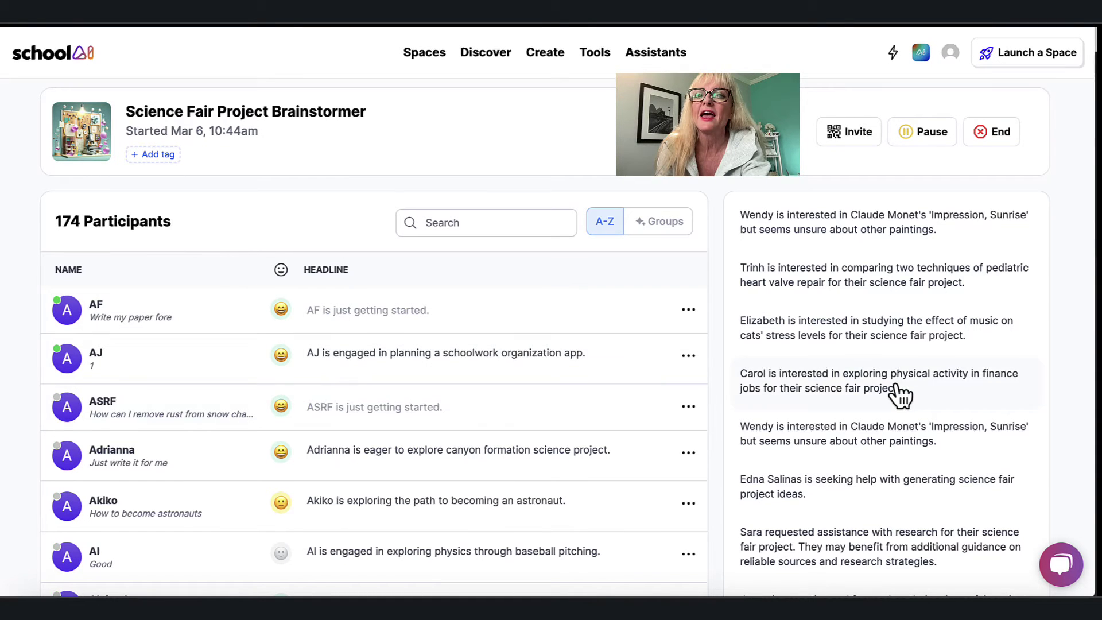
scroll(900, 394, down, 1)
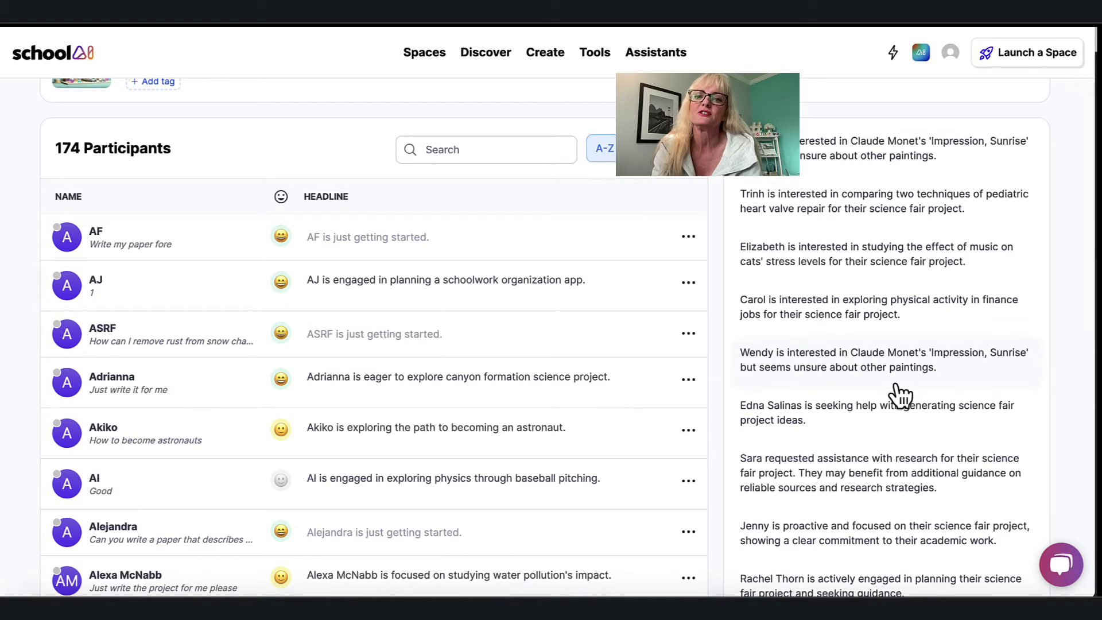
scroll(899, 395, down, 4)
scroll(900, 394, down, 2)
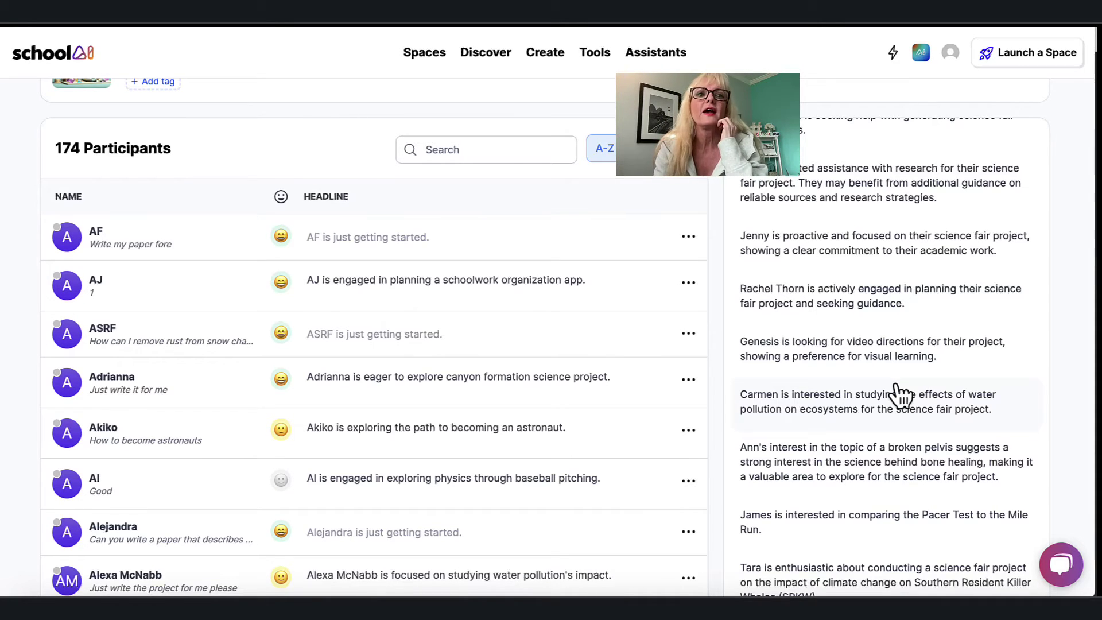
scroll(898, 396, up, 2)
scroll(211, 343, up, 2)
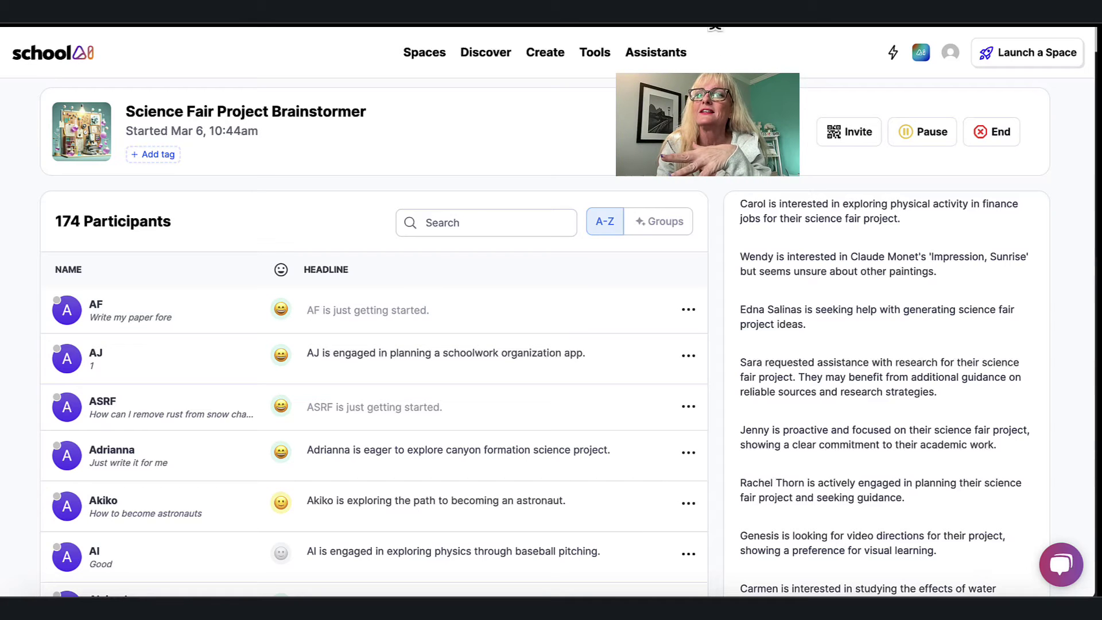
click(855, 133)
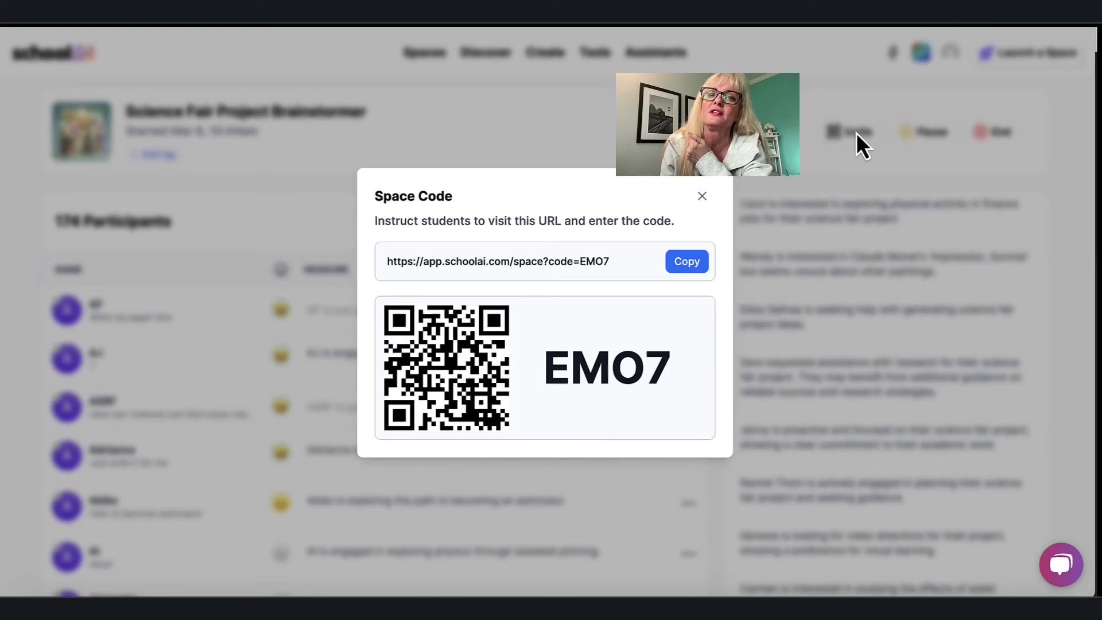
click(702, 196)
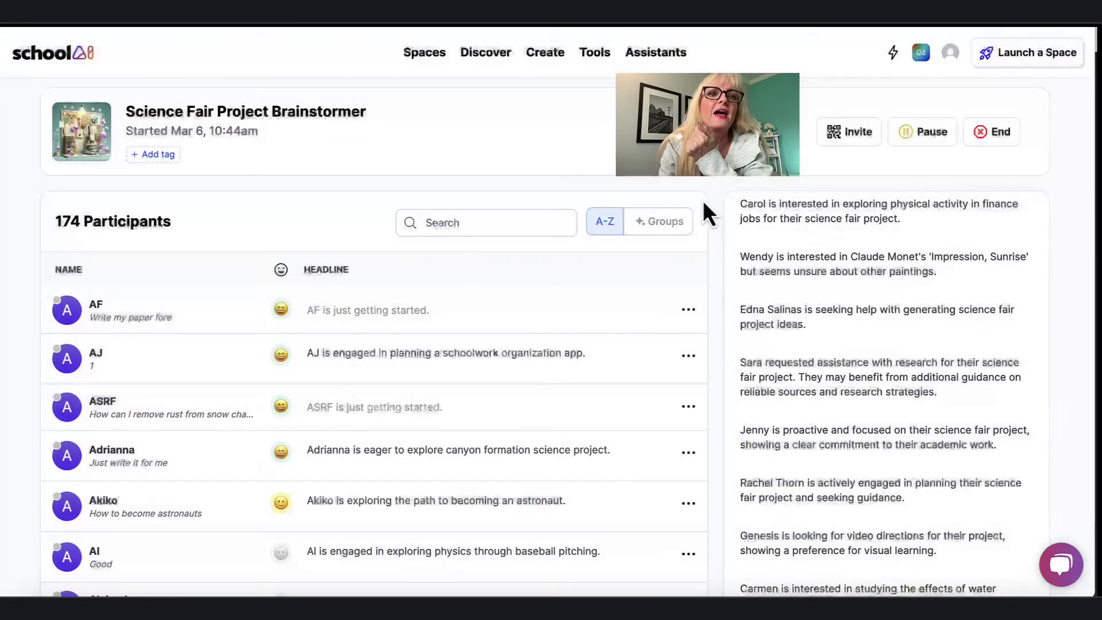
- Browse Find a Space and view all teacher-created spaces on Discover
click(34, 64)
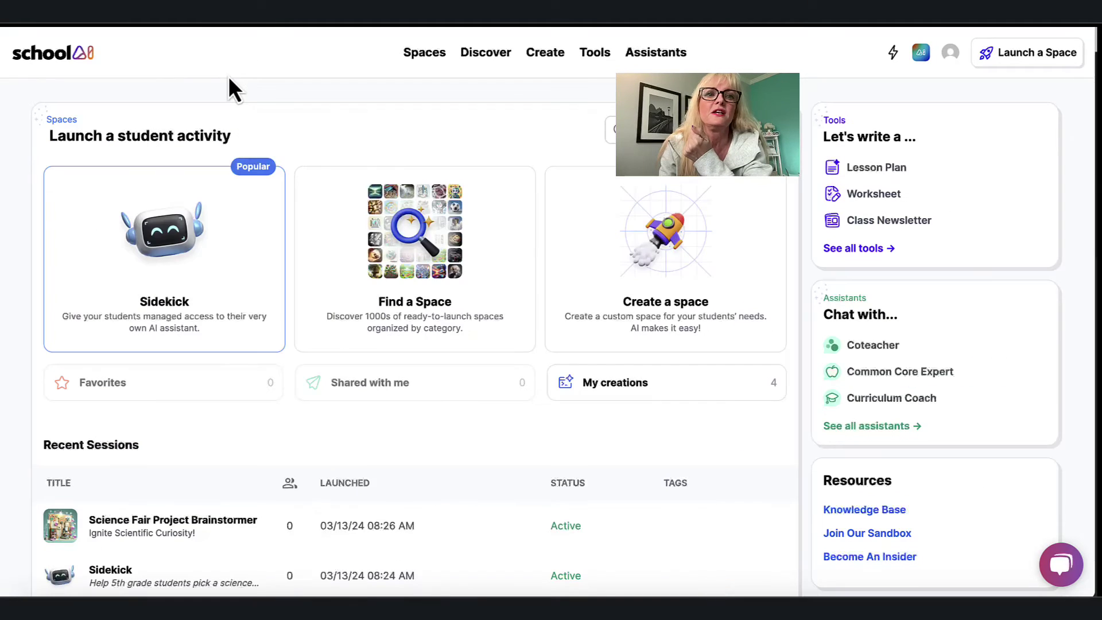
click(481, 271)
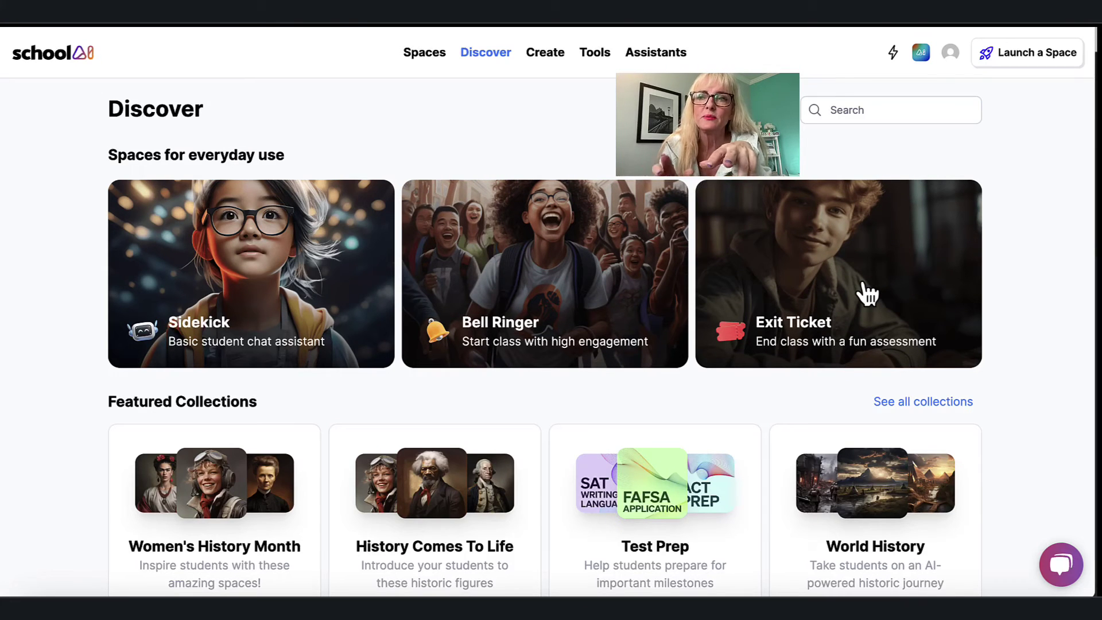
scroll(867, 294, down, 5)
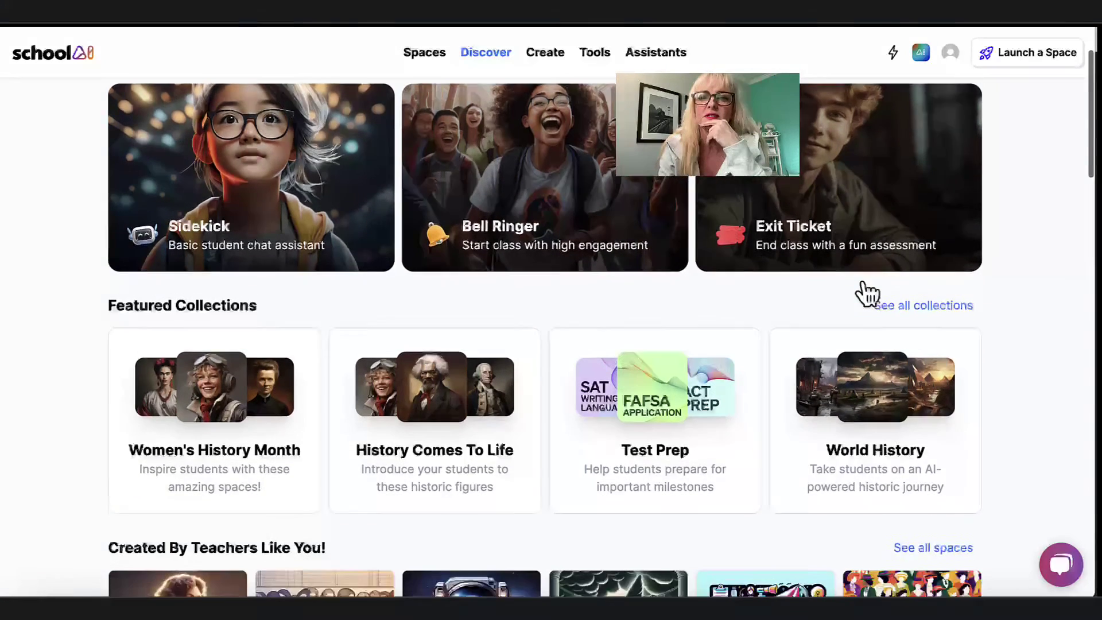
scroll(866, 294, down, 2)
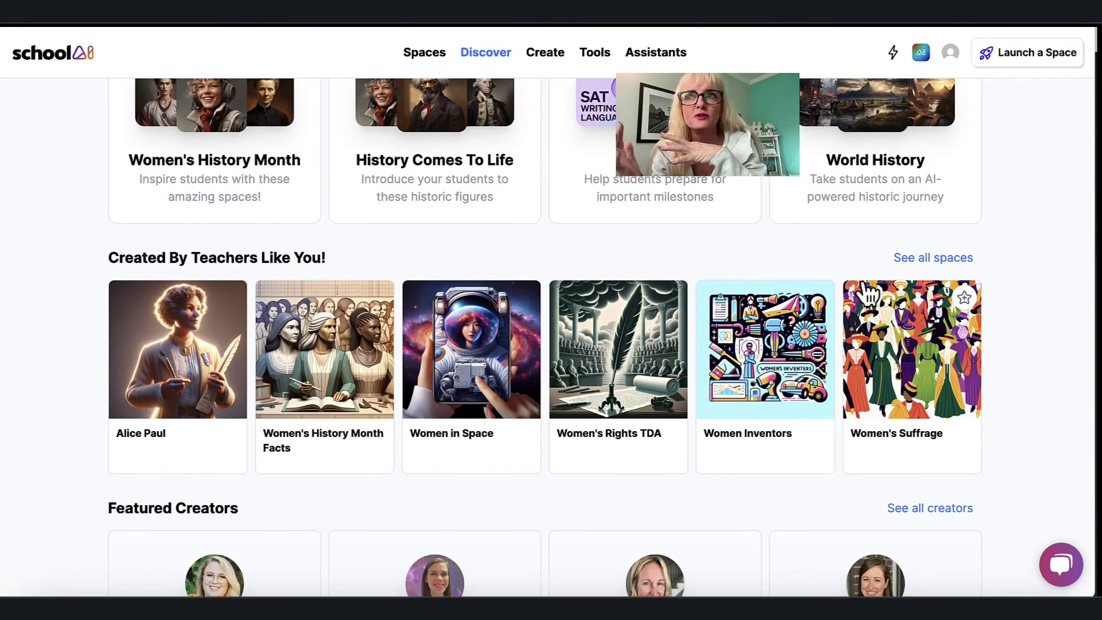
click(950, 260)
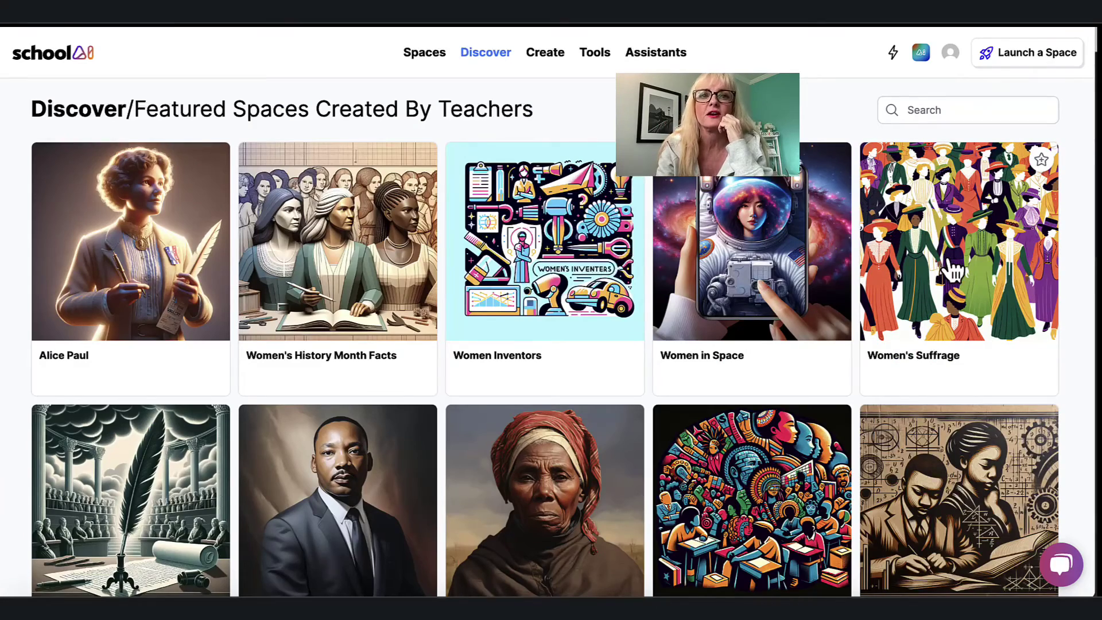
scroll(620, 265, up, 1)
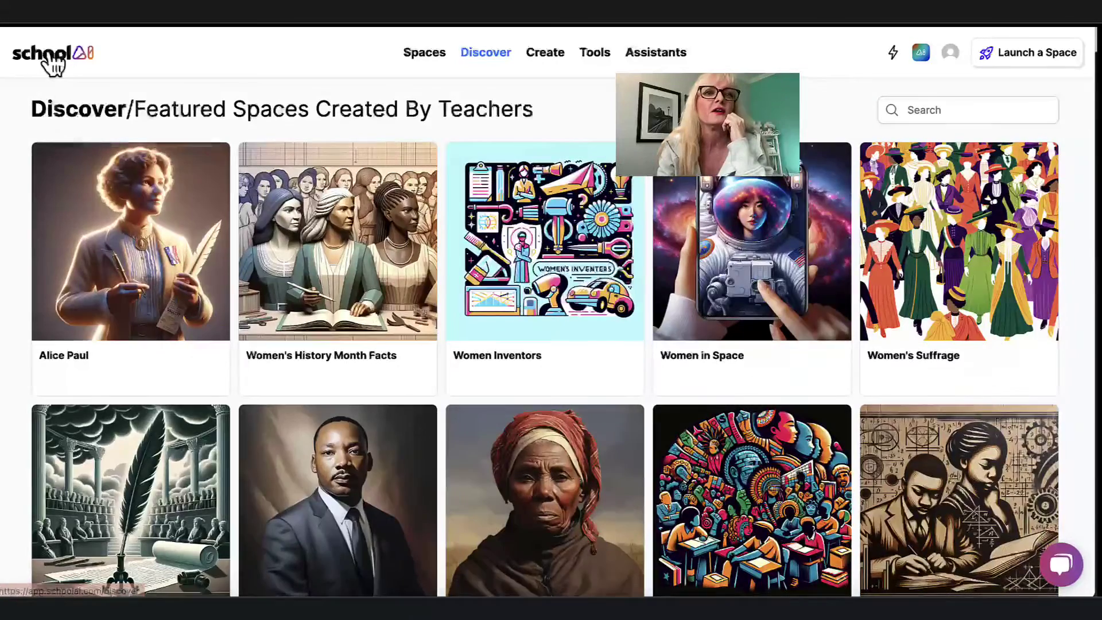
- Return to the dashboard, glance at the Sidekick setup, and check the signed-in account details
click(49, 53)
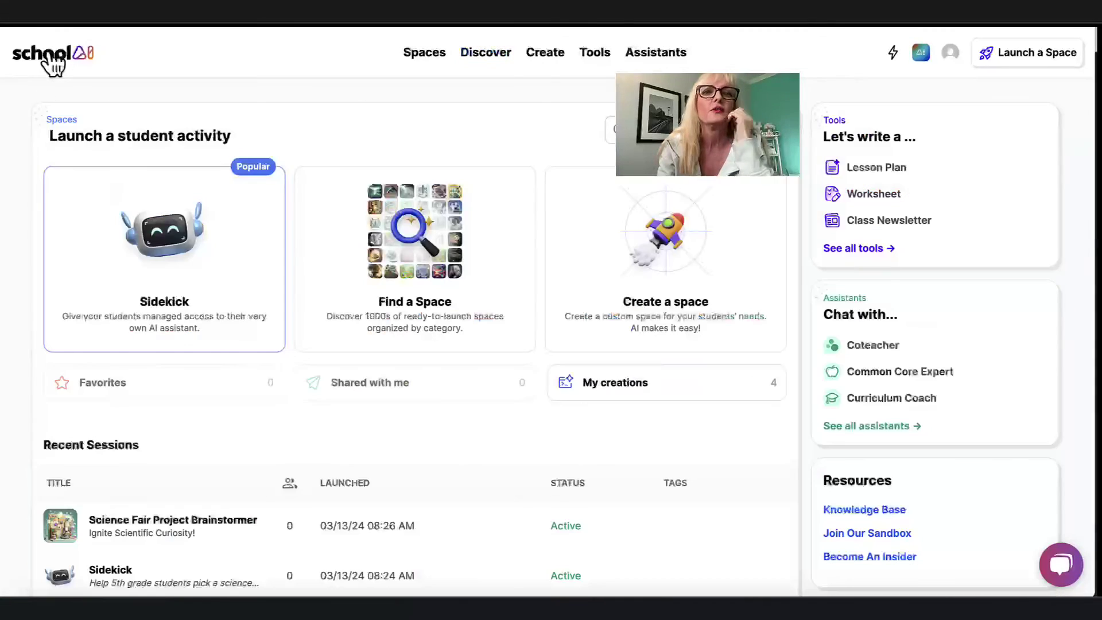
click(211, 304)
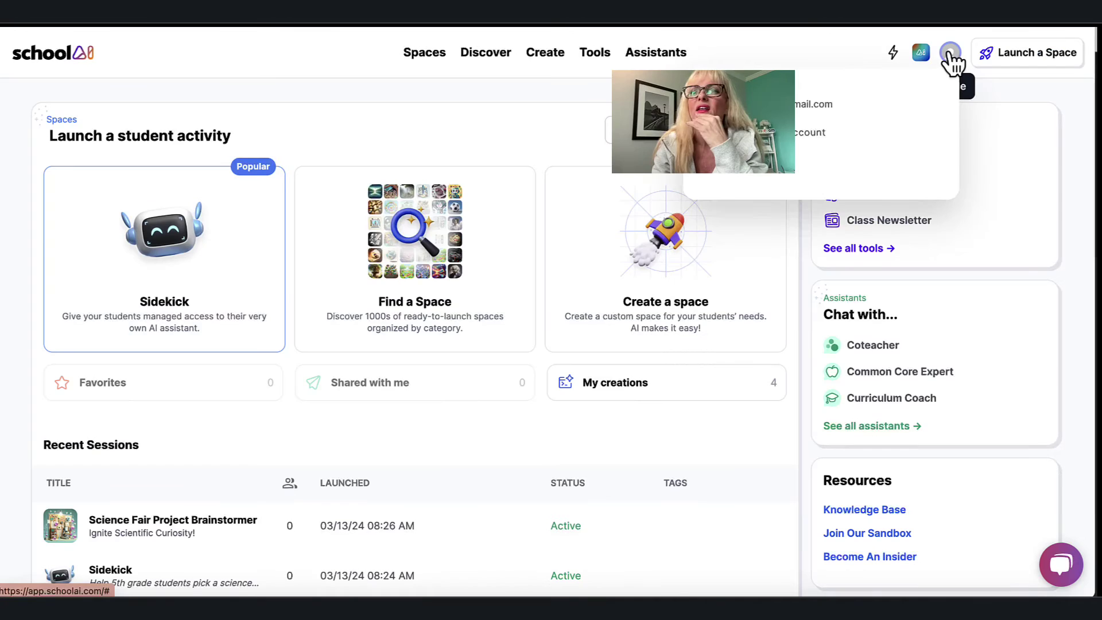
click(950, 53)
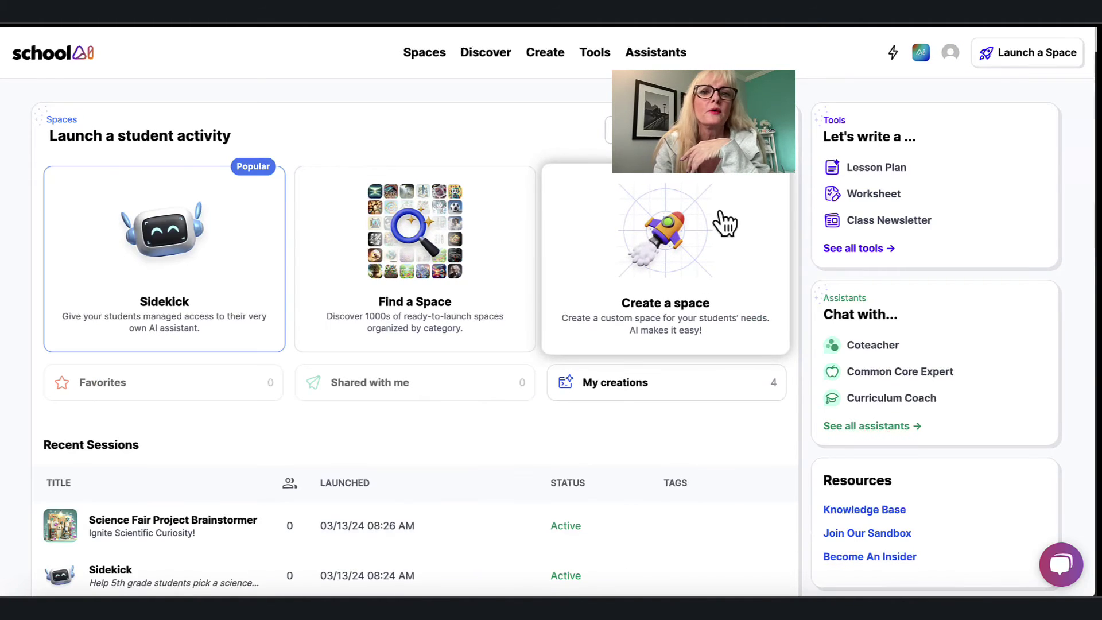
click(724, 221)
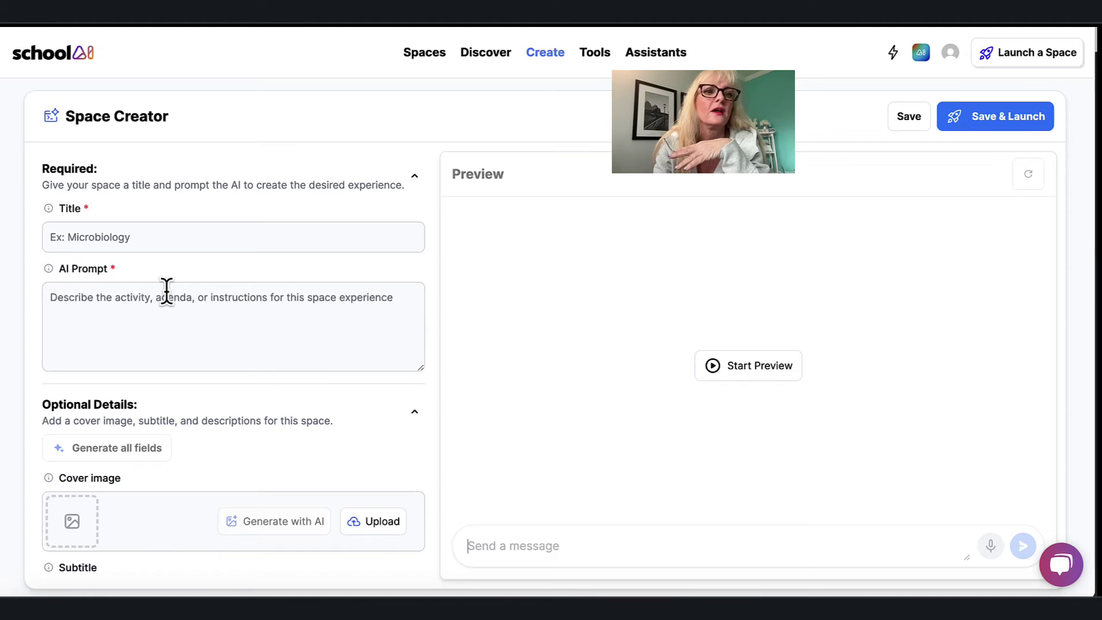
scroll(167, 292, down, 2)
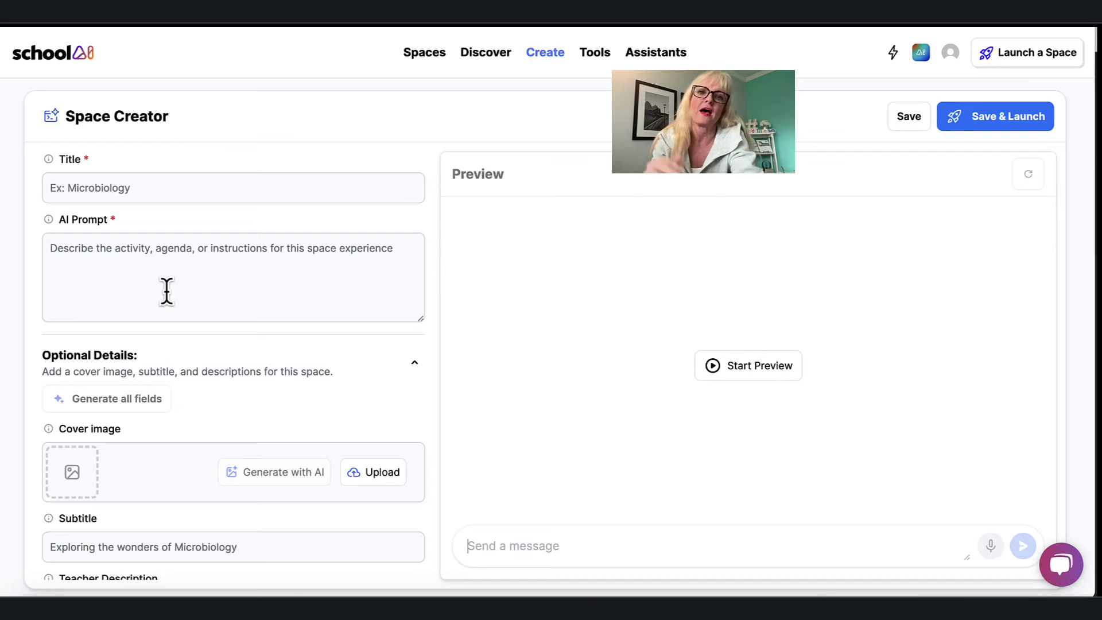
scroll(166, 291, down, 3)
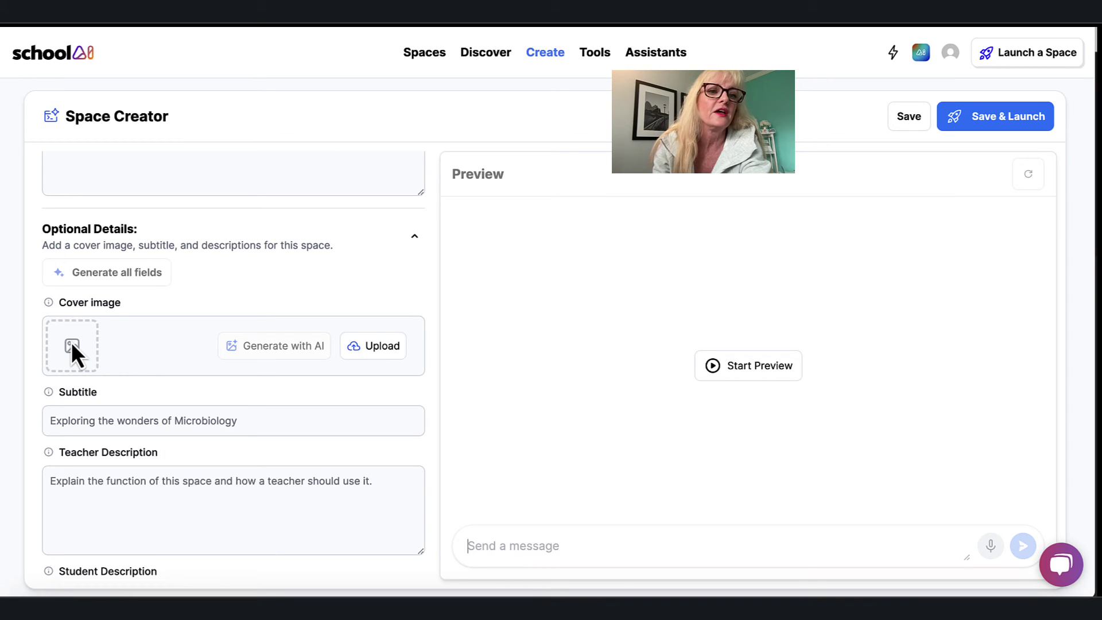
scroll(71, 342, down, 3)
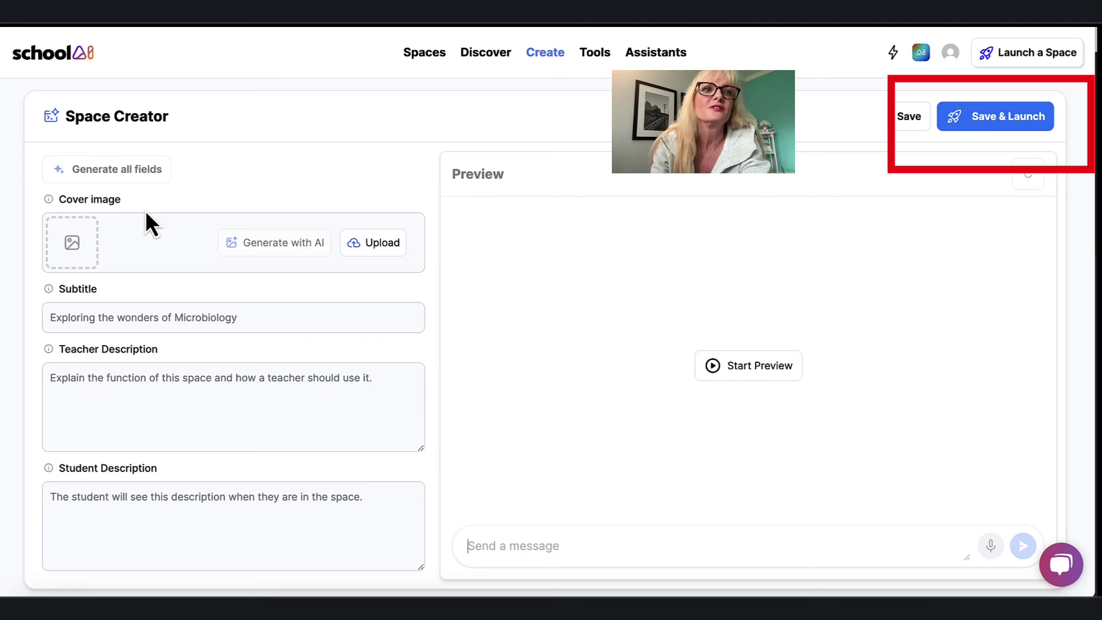
click(65, 58)
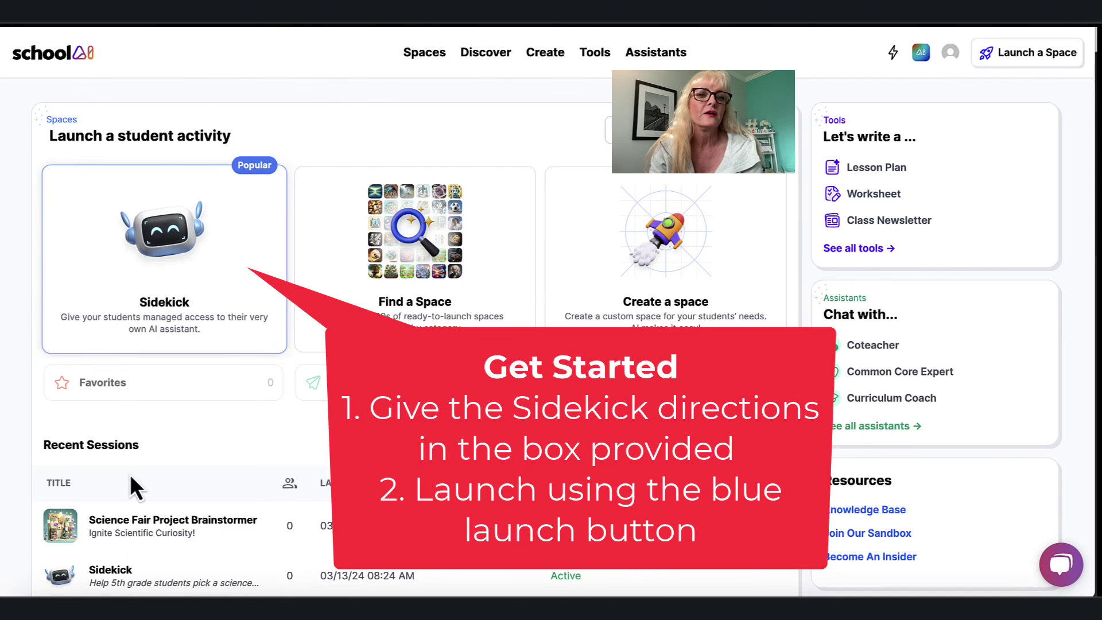
- Open the top Science Fair Project Brainstormer session listed under Recent Sessions
scroll(142, 538, down, 3)
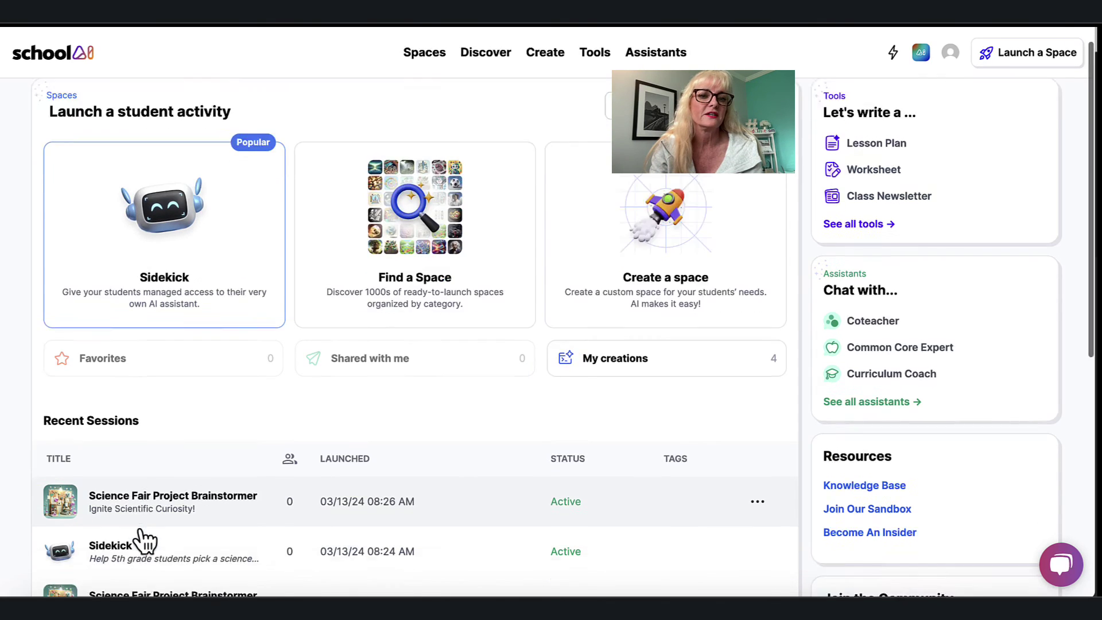
click(164, 483)
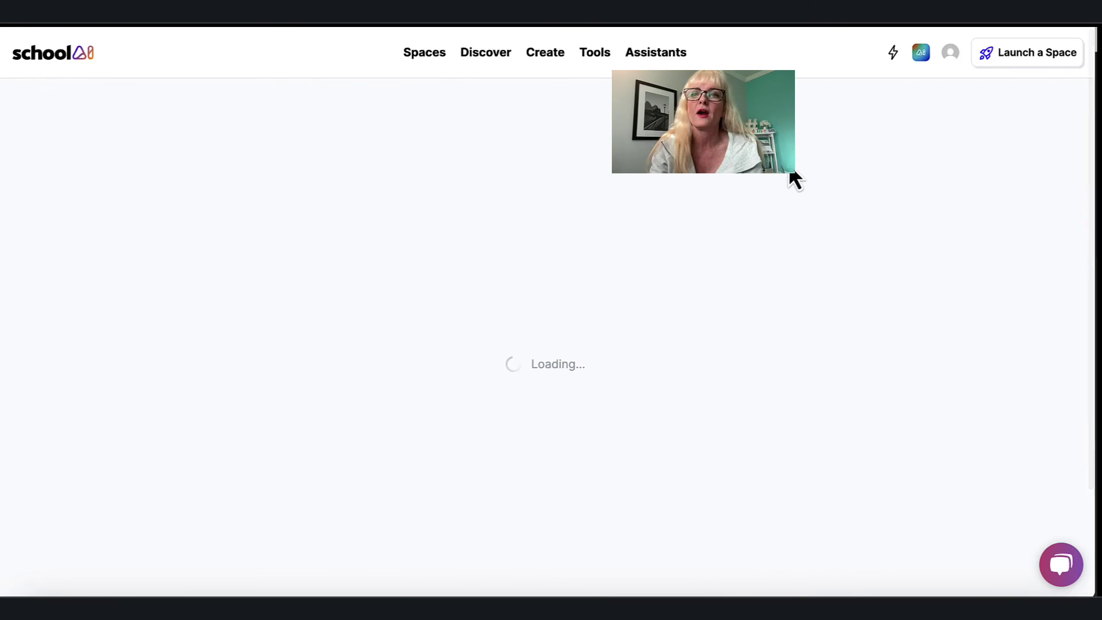